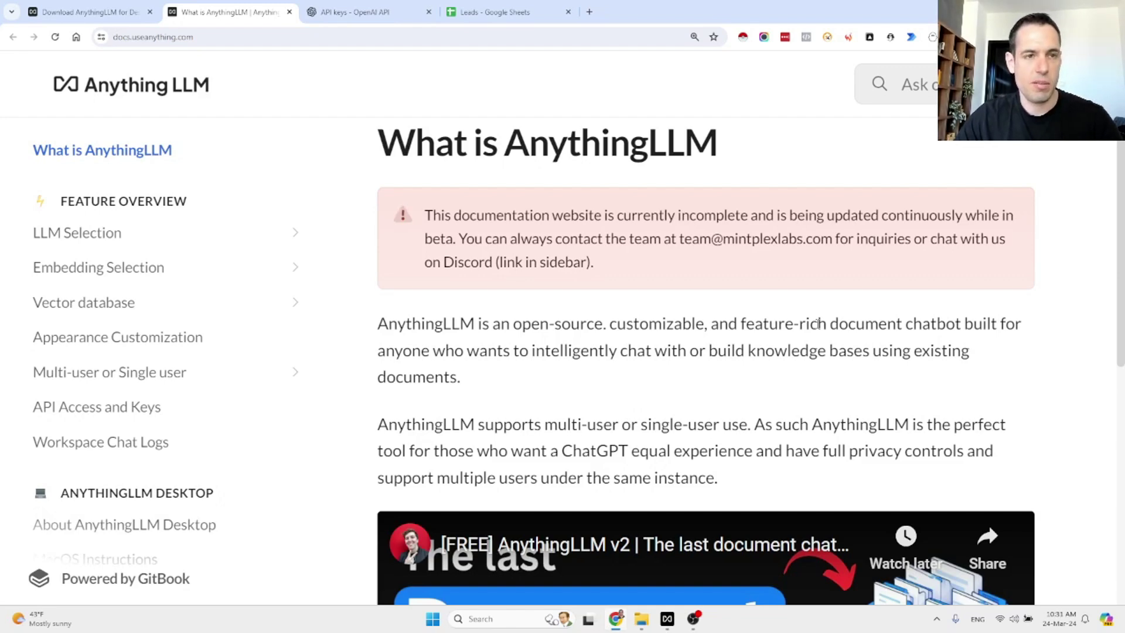
# Step: Review the AnythingLLM desktop download options and the introduction page of the AnythingLLM documentation
pyautogui.click(58, 11)
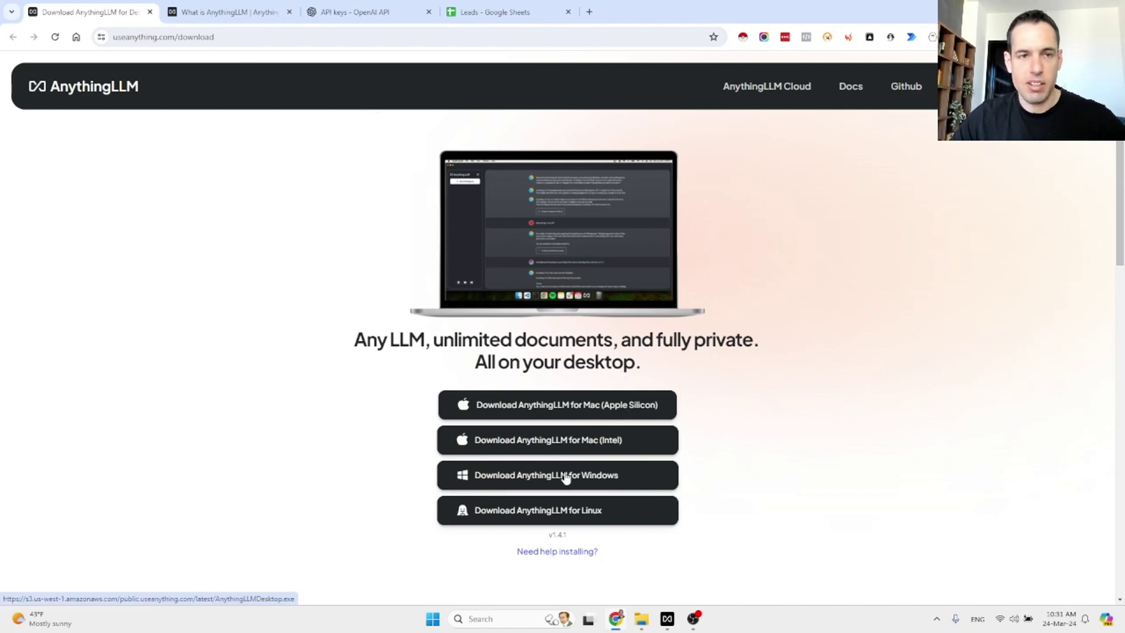
pyautogui.click(202, 11)
pyautogui.scroll(-1, 791, 290)
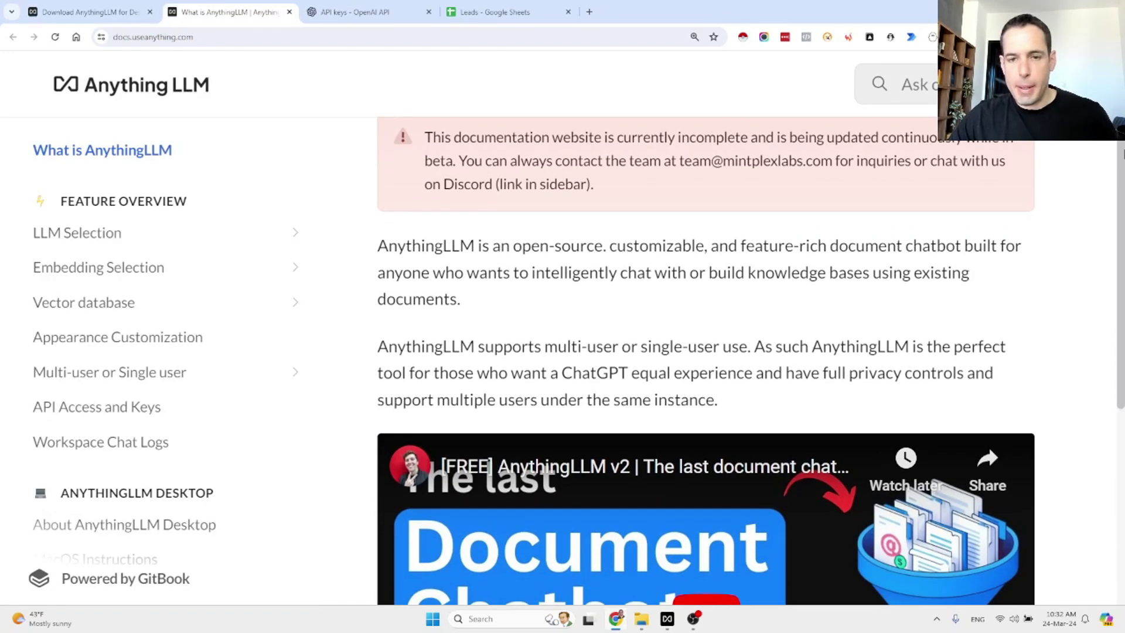
pyautogui.scroll(-2, 1119, 217)
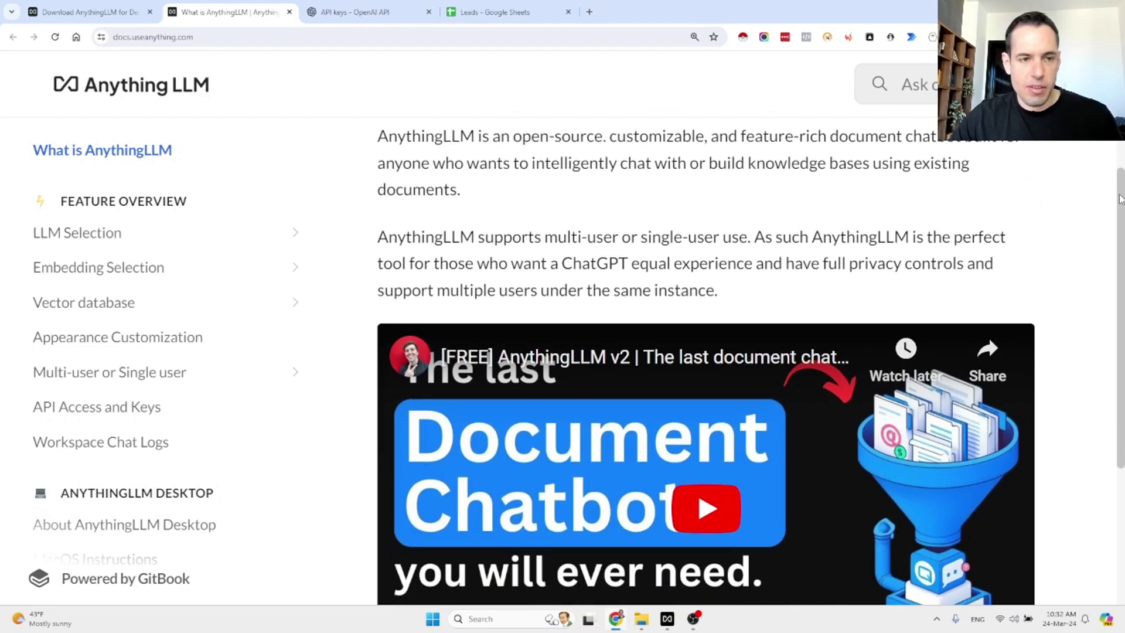
pyautogui.scroll(-3, 1119, 217)
pyautogui.scroll(6, 1119, 217)
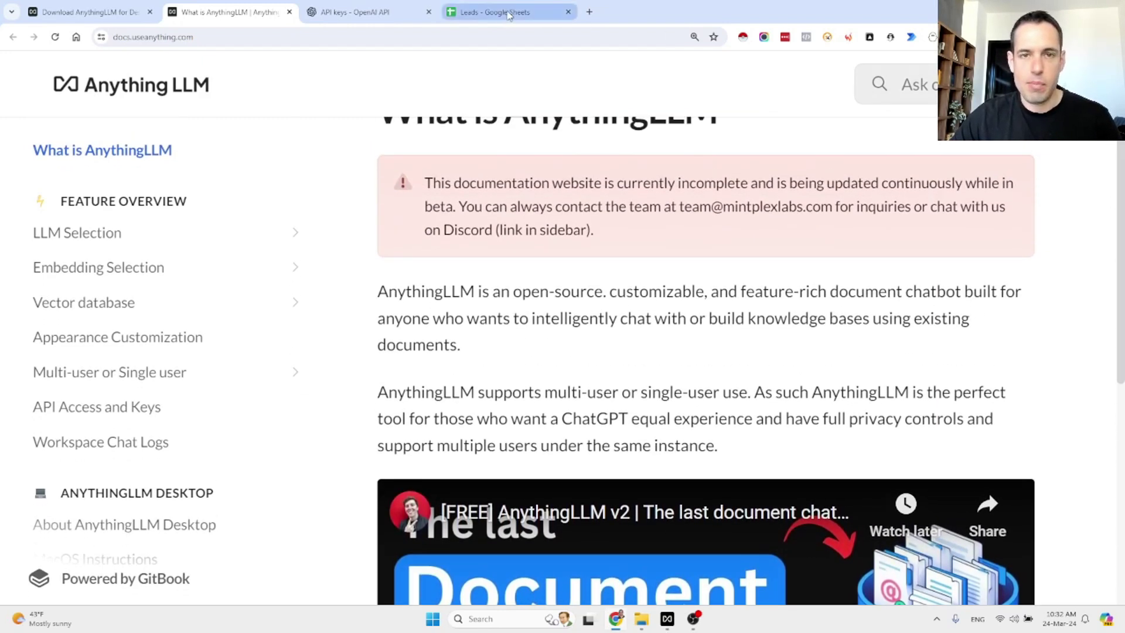
# Step: Switch to the AnythingLLM desktop app and examine the YbTest workspace's general, chat and vector database settings
pyautogui.click(668, 619)
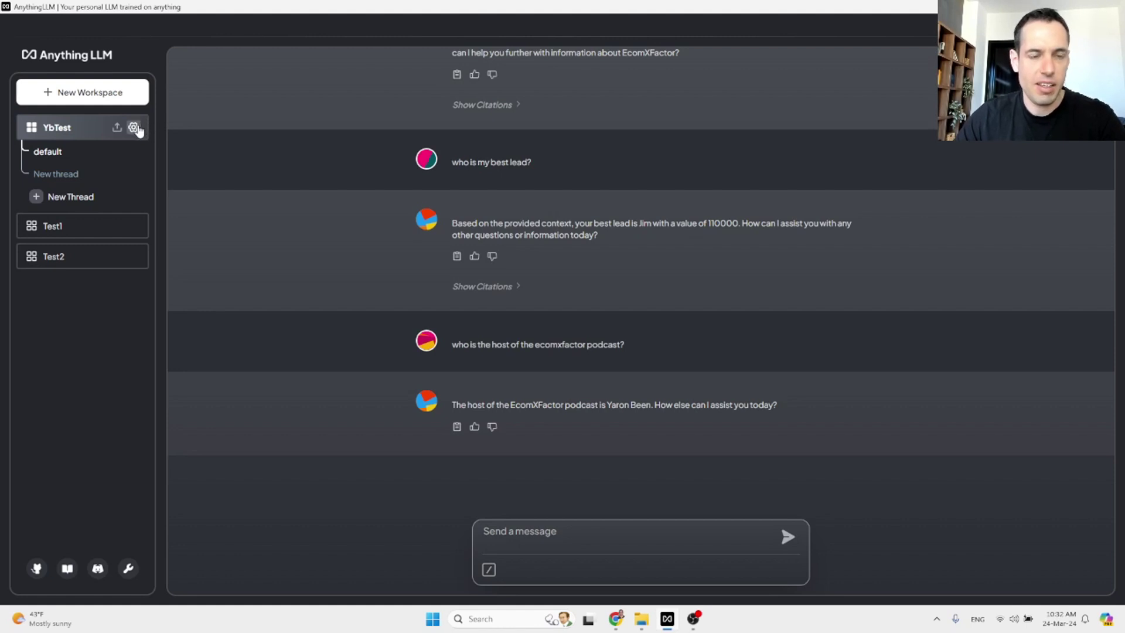
pyautogui.click(135, 128)
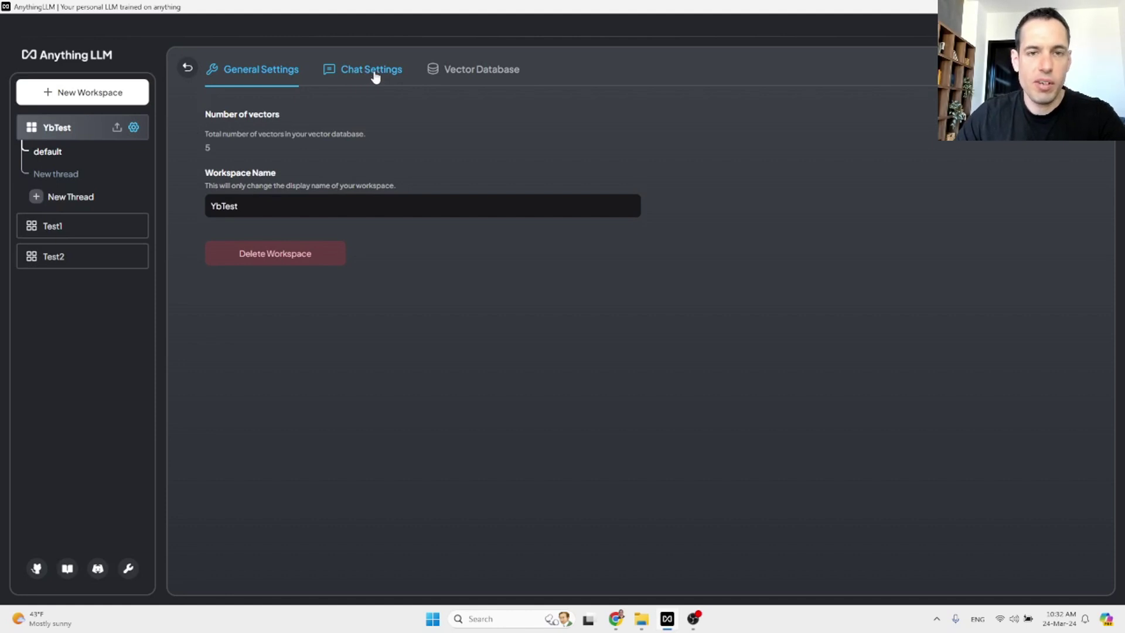
pyautogui.click(350, 70)
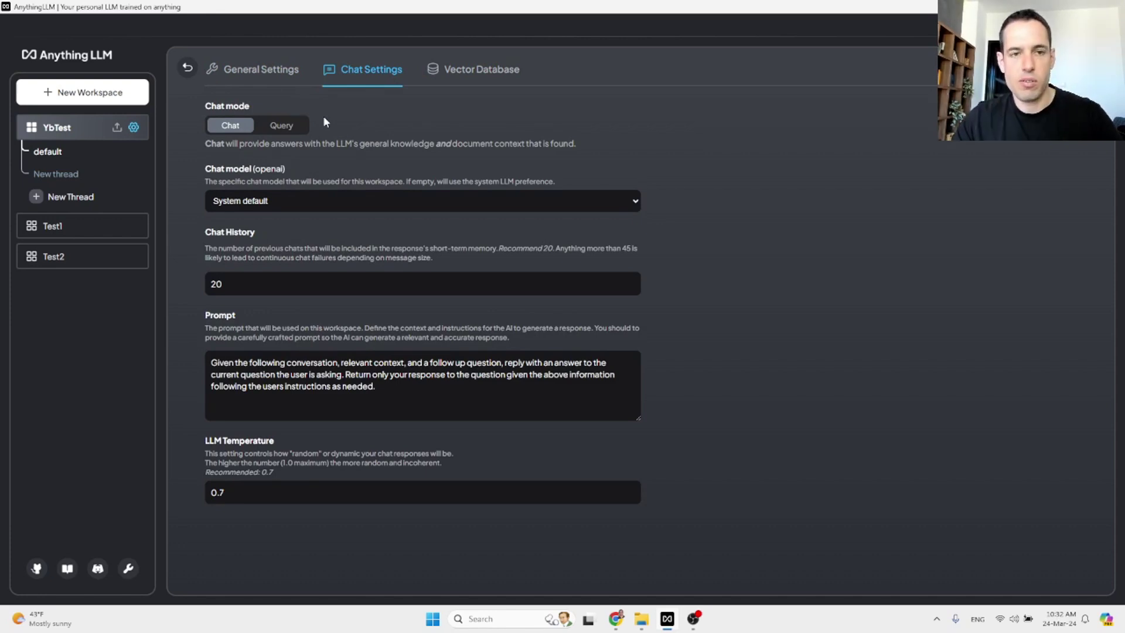
pyautogui.click(465, 72)
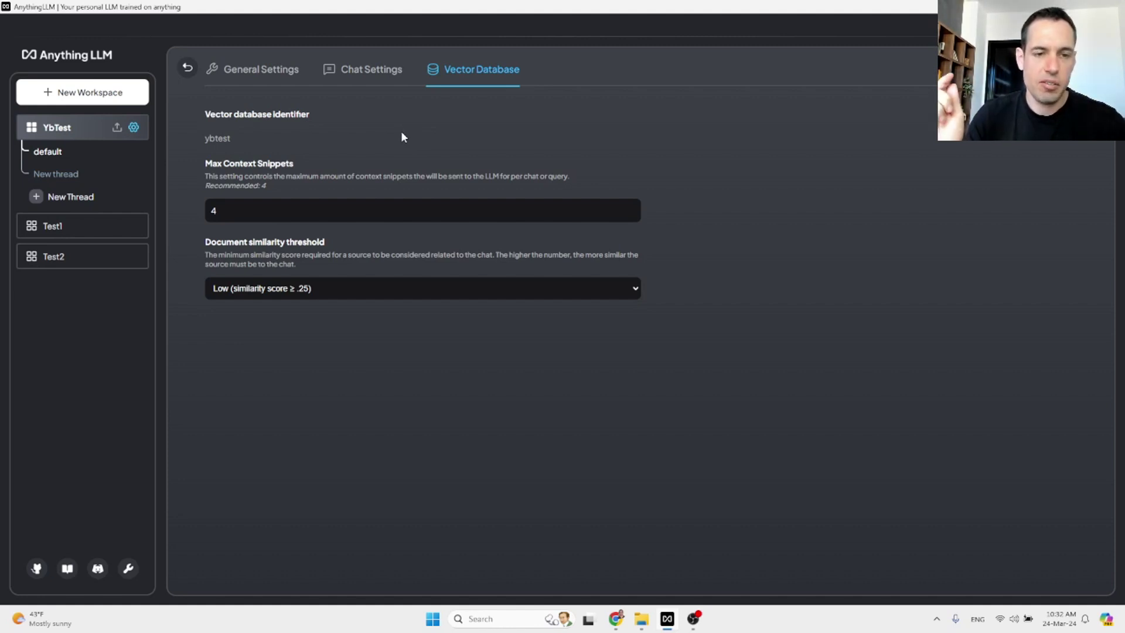
pyautogui.click(376, 71)
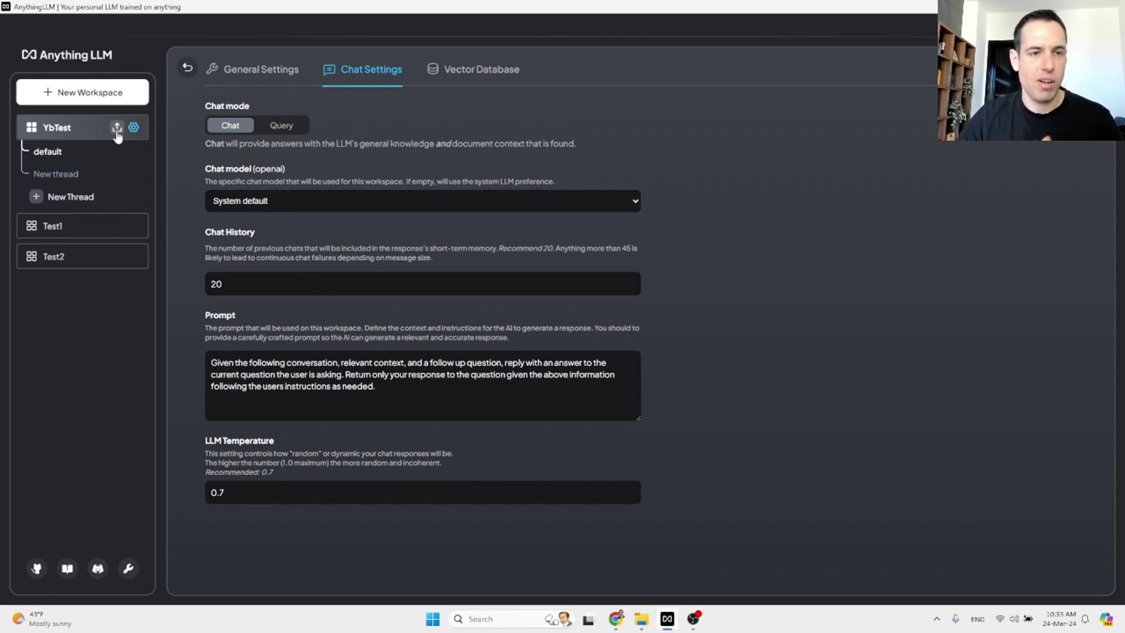
# Step: Open the document manager of the YbTest workspace, ready to submit a website link
pyautogui.click(117, 129)
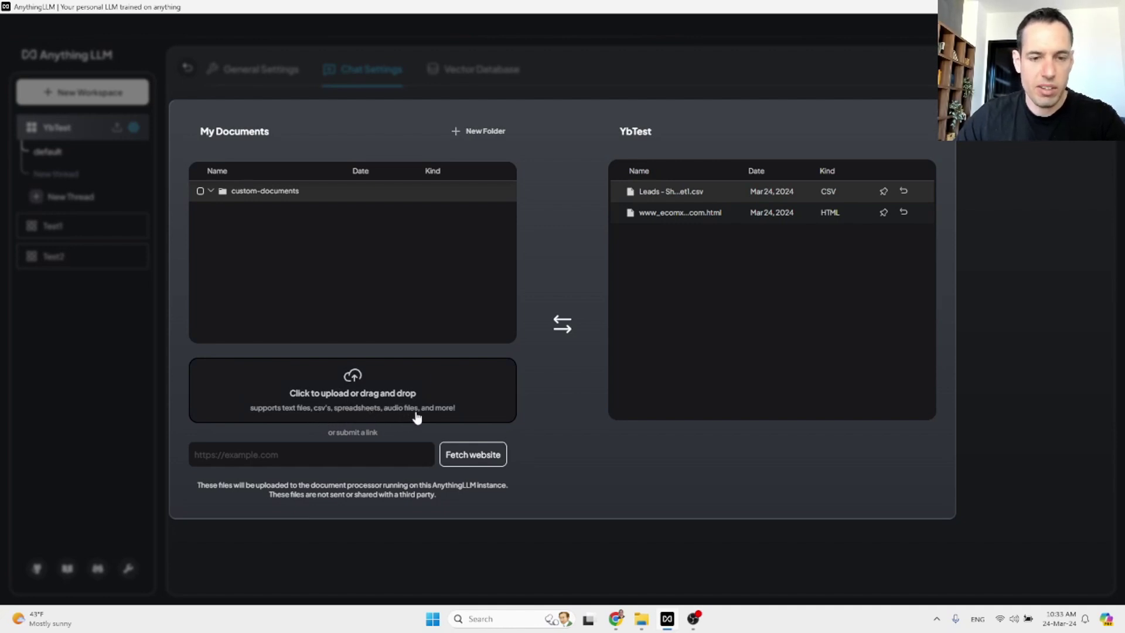
pyautogui.click(377, 456)
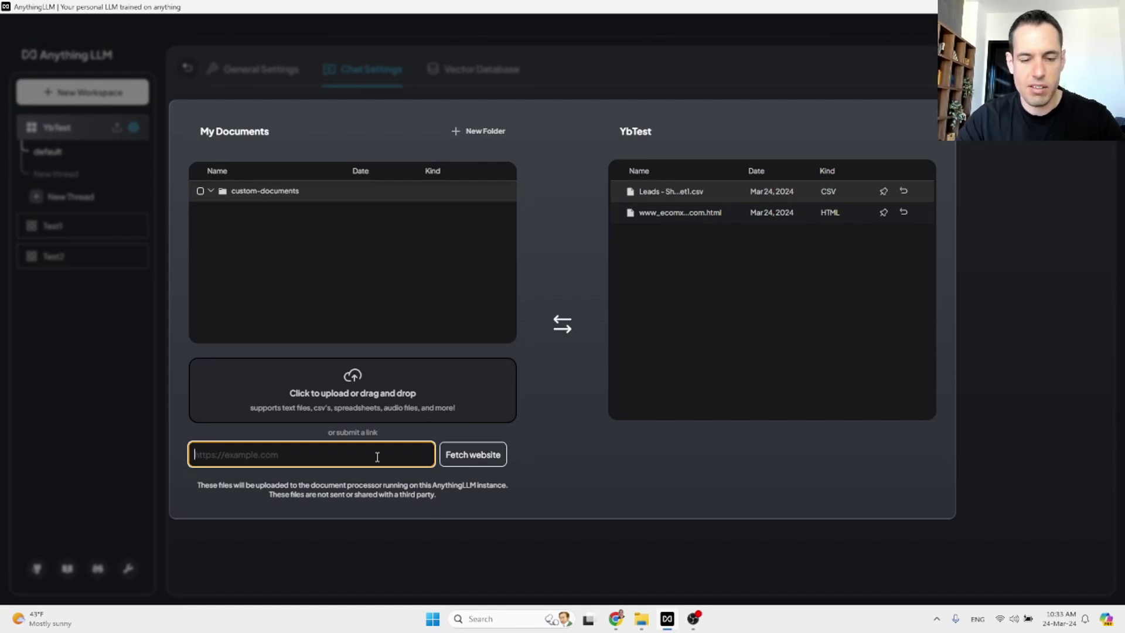
pyautogui.write('https:')
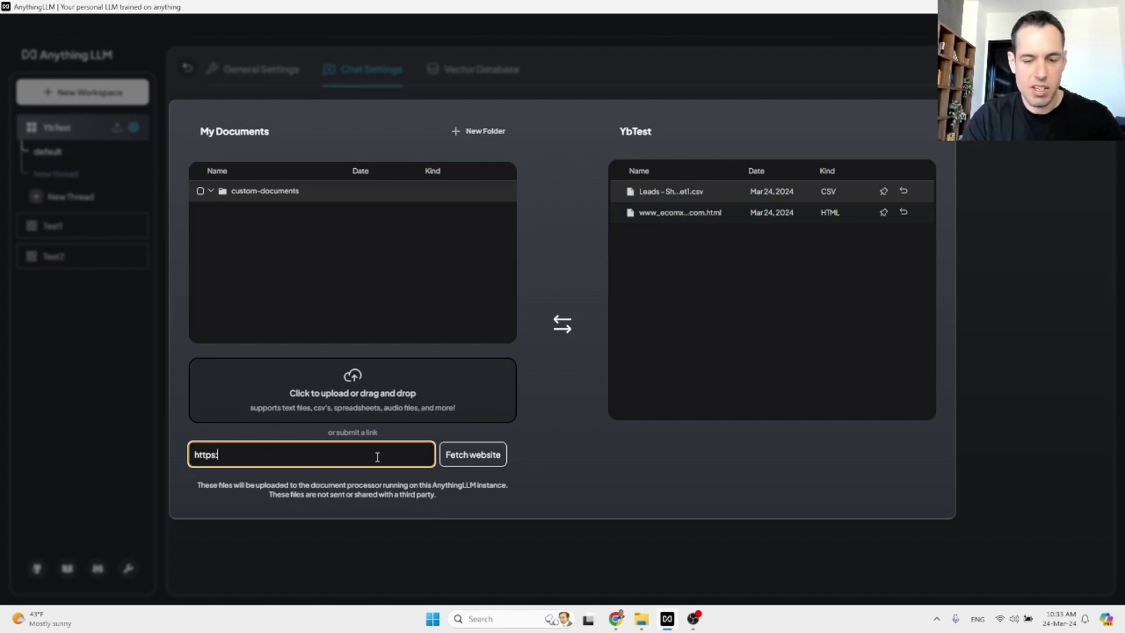
pyautogui.write('//www.blog')
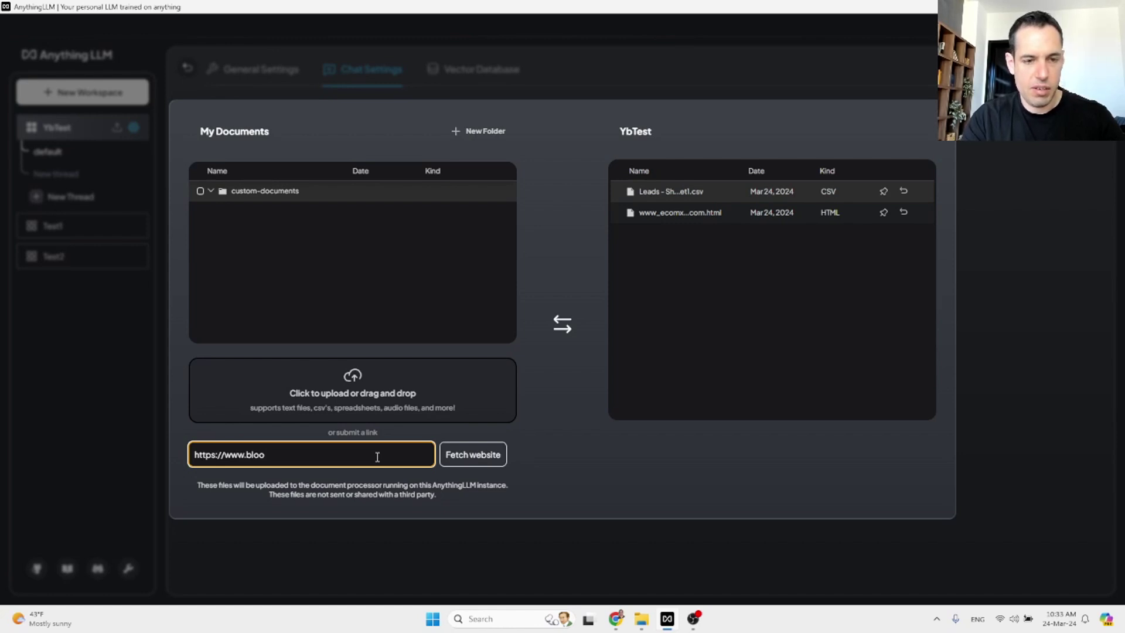
pyautogui.press('BackSpace')
pyautogui.press('BackSpace')
pyautogui.press('BackSpace')
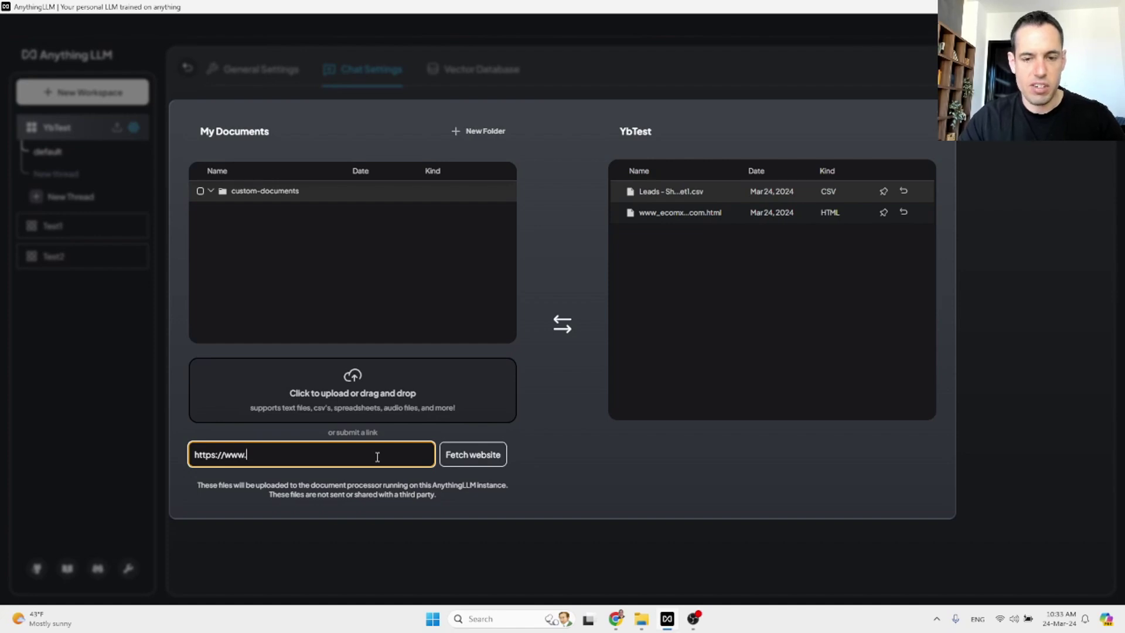
pyautogui.hotkey('alt', 'Tab')
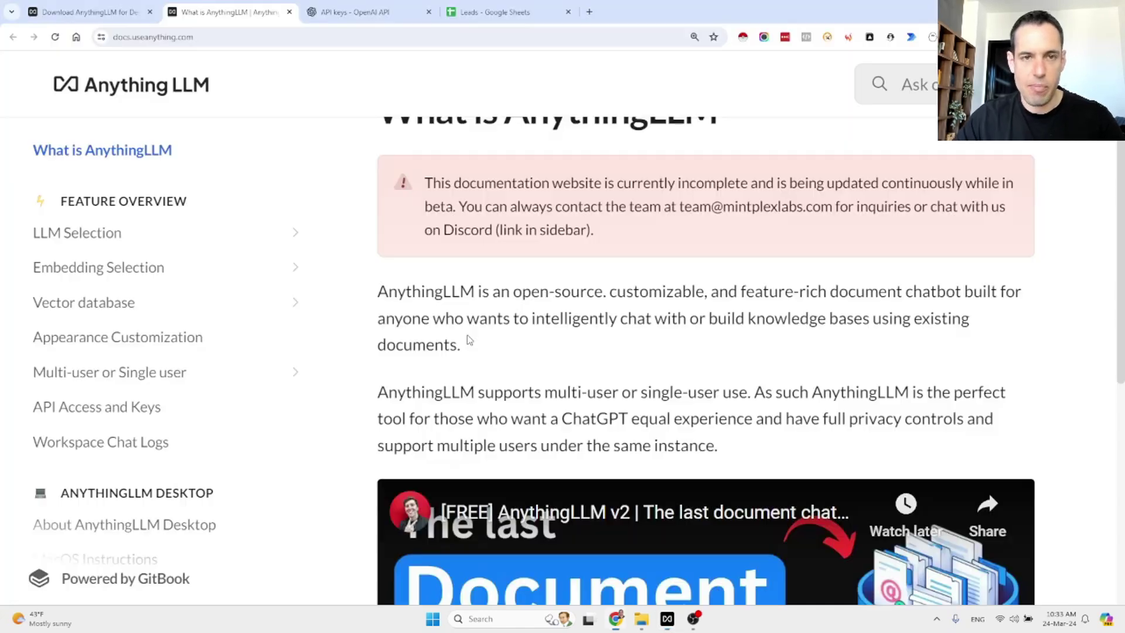
pyautogui.click(98, 10)
pyautogui.click(261, 37)
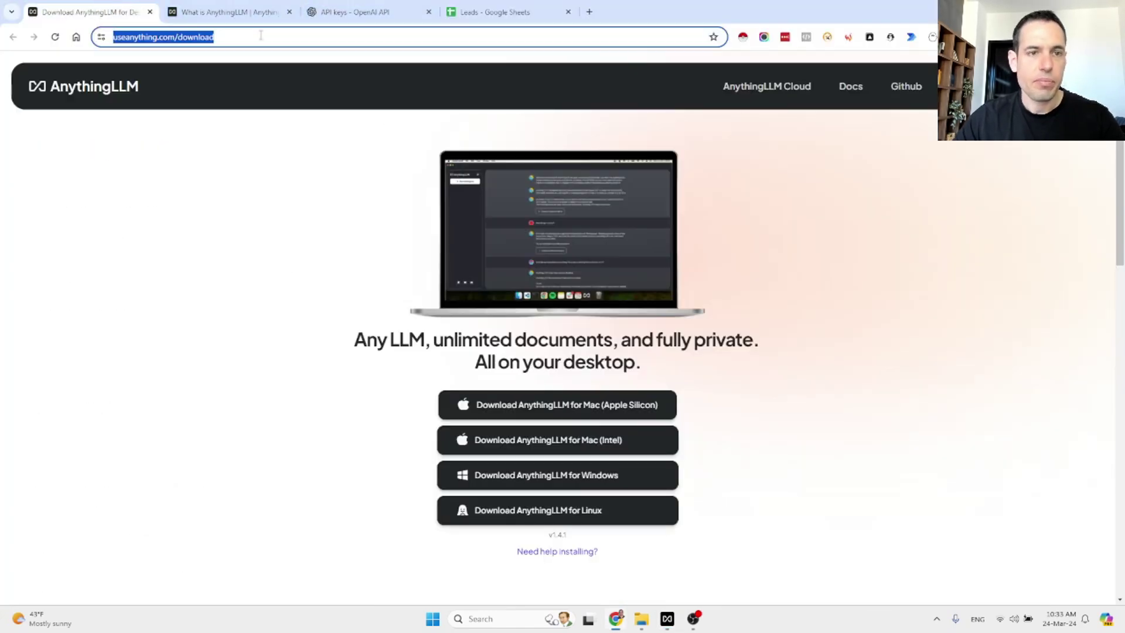
pyautogui.click(180, 37)
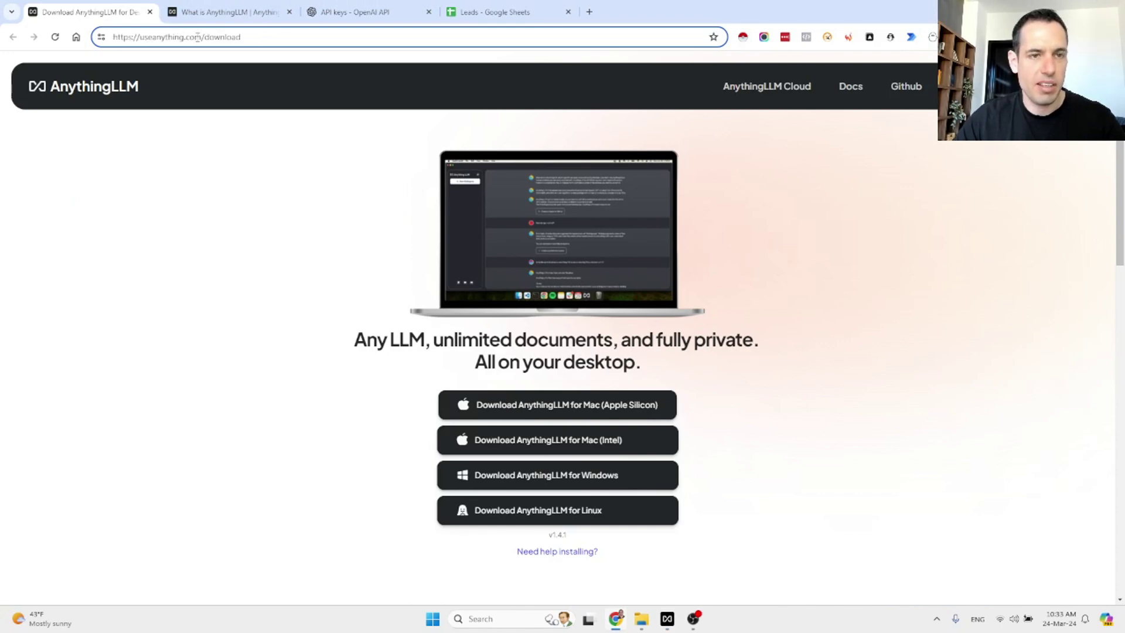
pyautogui.hotkey('shift', 'Home')
pyautogui.hotkey('ctrl', 'c')
pyautogui.hotkey('alt', 'Tab')
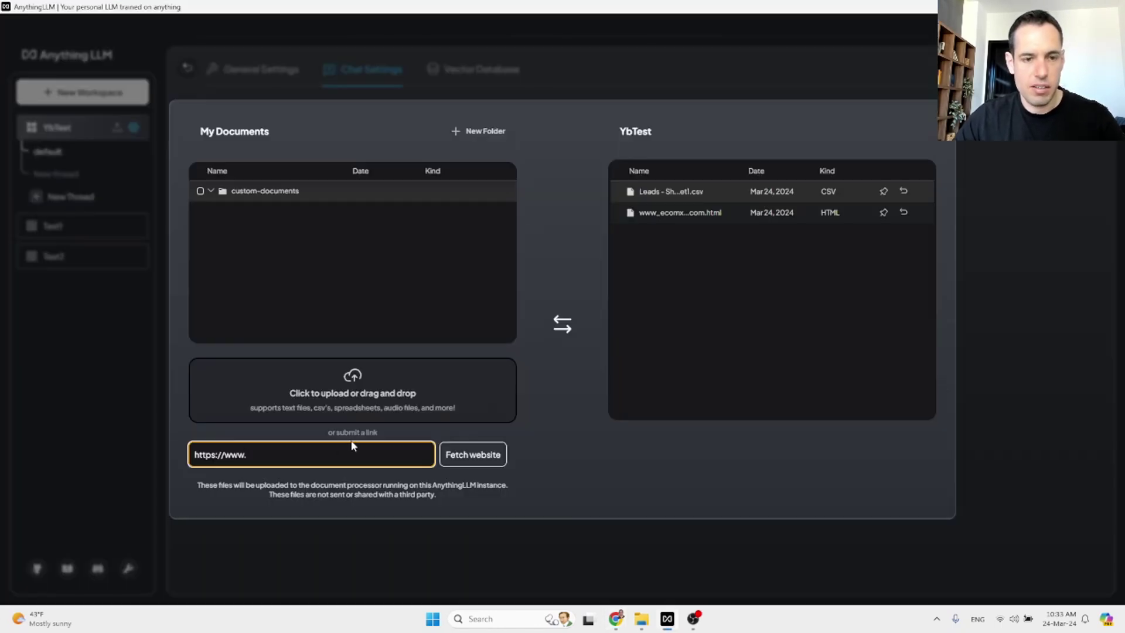
pyautogui.hotkey('ctrl', 'a')
pyautogui.hotkey('ctrl', 'v')
pyautogui.press('Return')
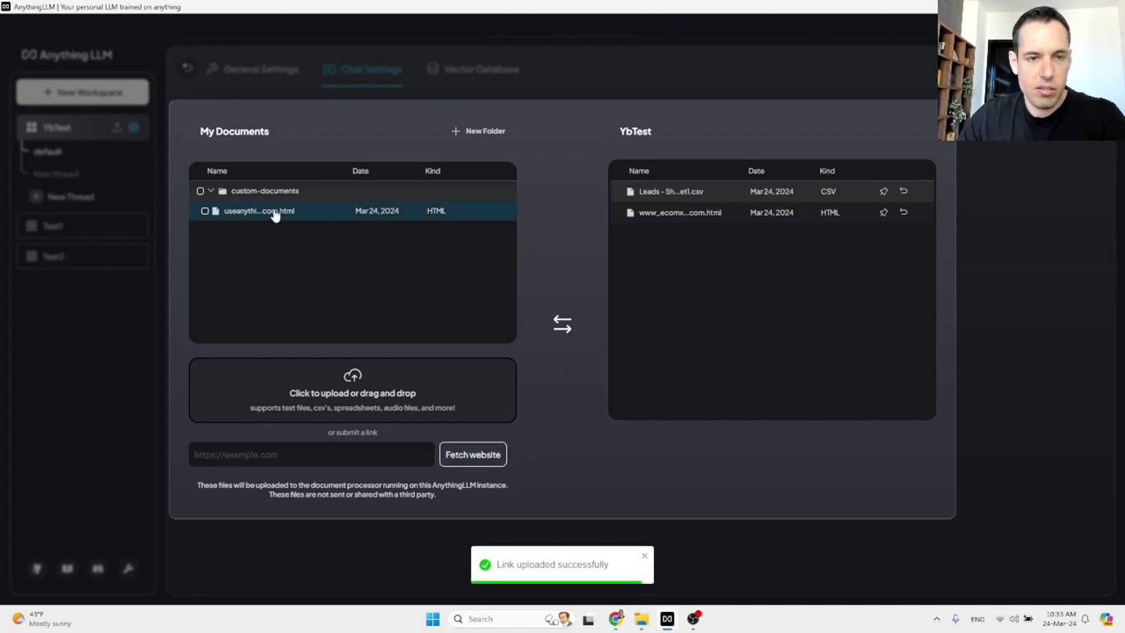
# Step: Move the fetched useanything.com HTML document into the YbTest workspace, save and embed it, and close the document manager
pyautogui.click(273, 213)
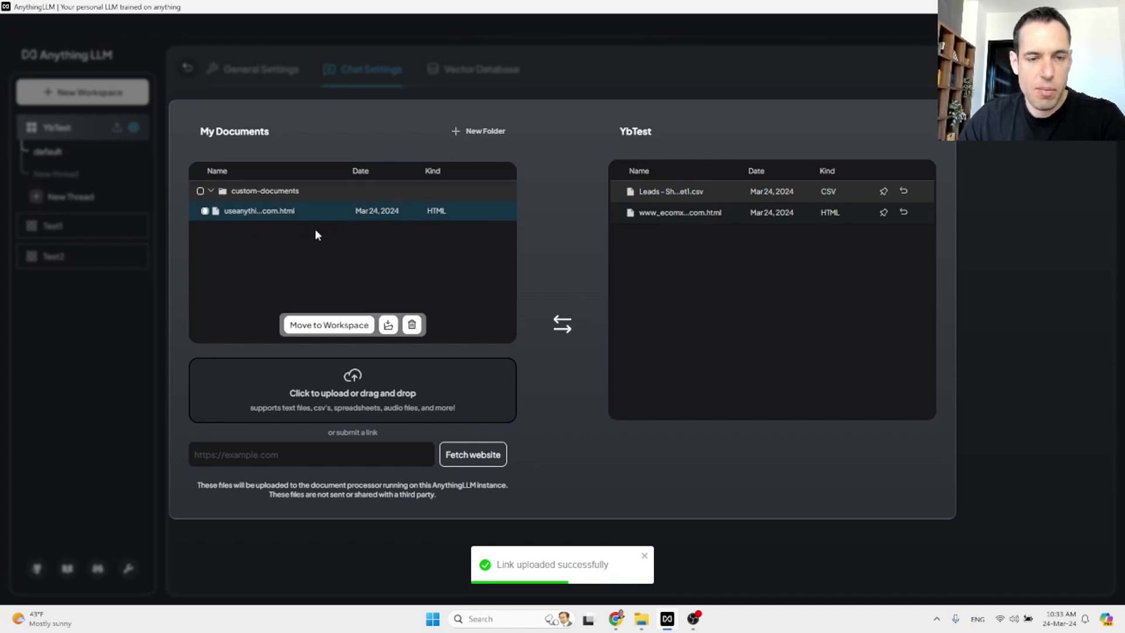
pyautogui.click(330, 326)
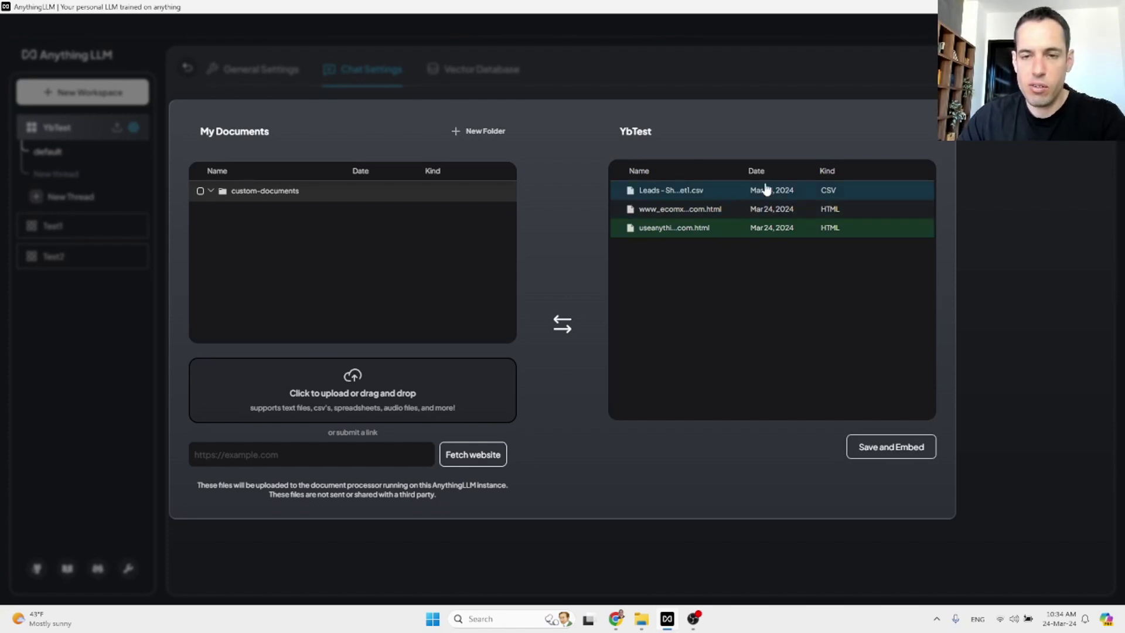
pyautogui.click(874, 448)
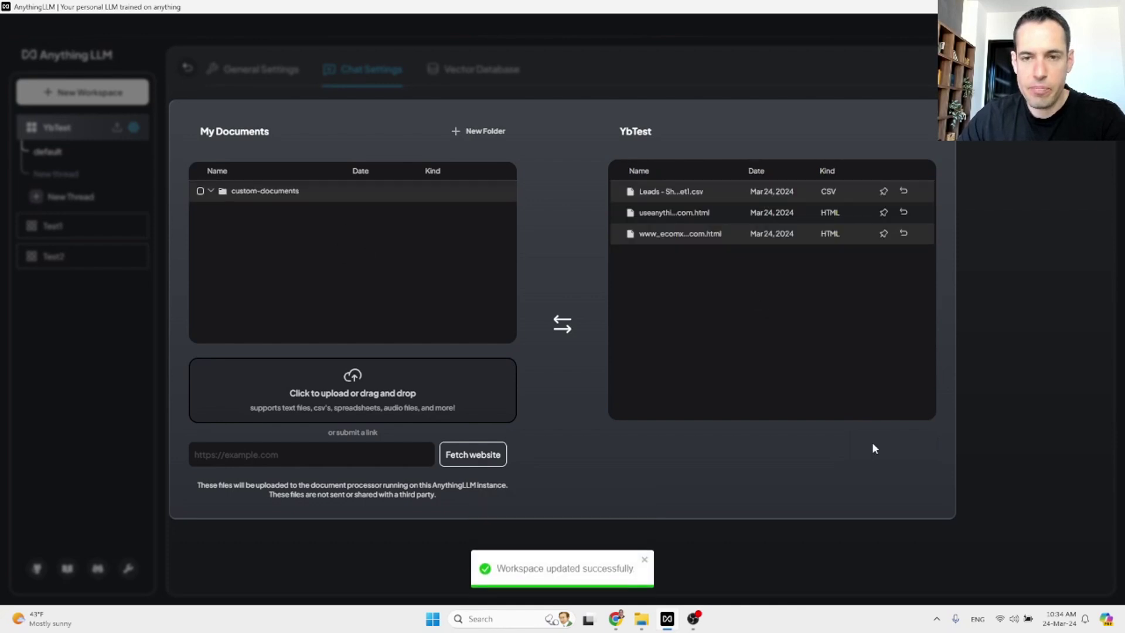
pyautogui.click(934, 115)
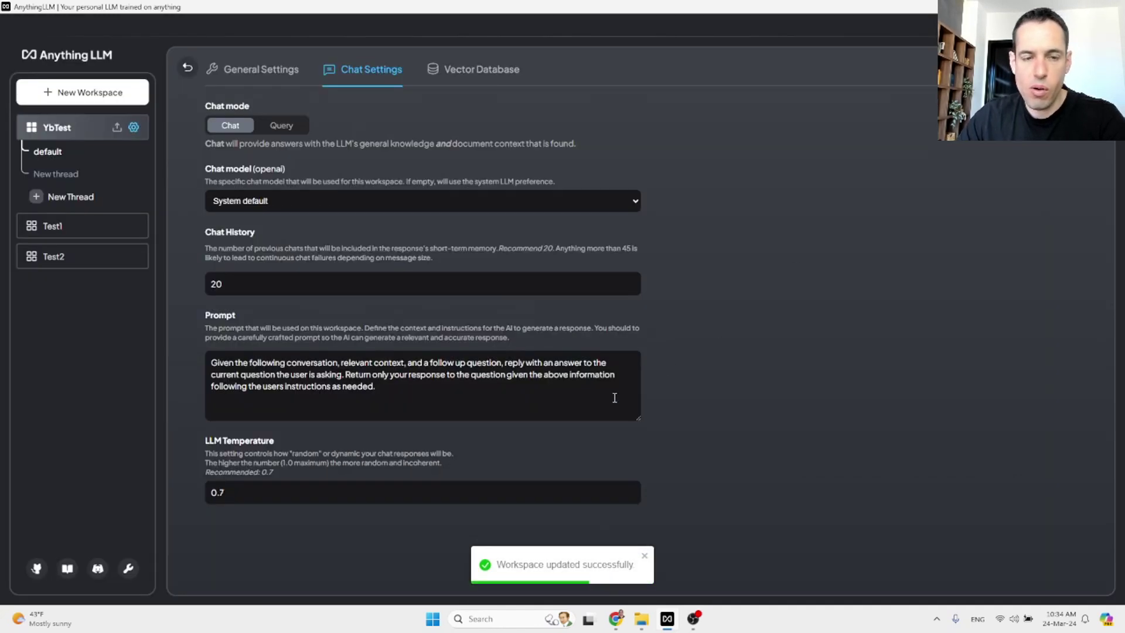
# Step: Open the default thread of the YbTest workspace and review its earlier questions and answers
pyautogui.click(62, 149)
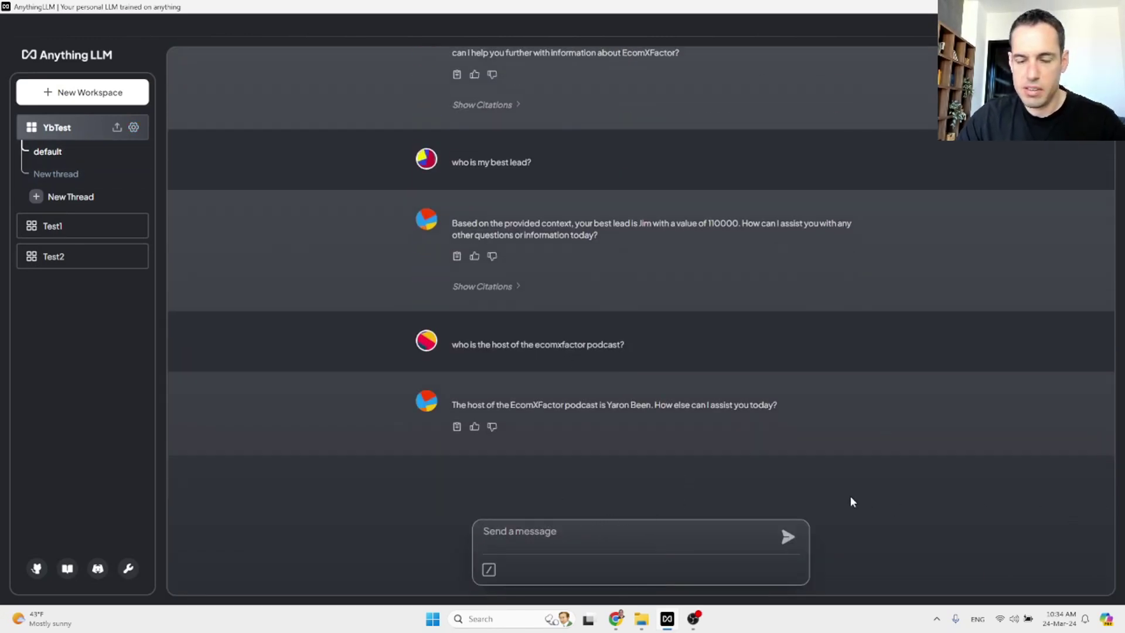
pyautogui.scroll(3, 815, 496)
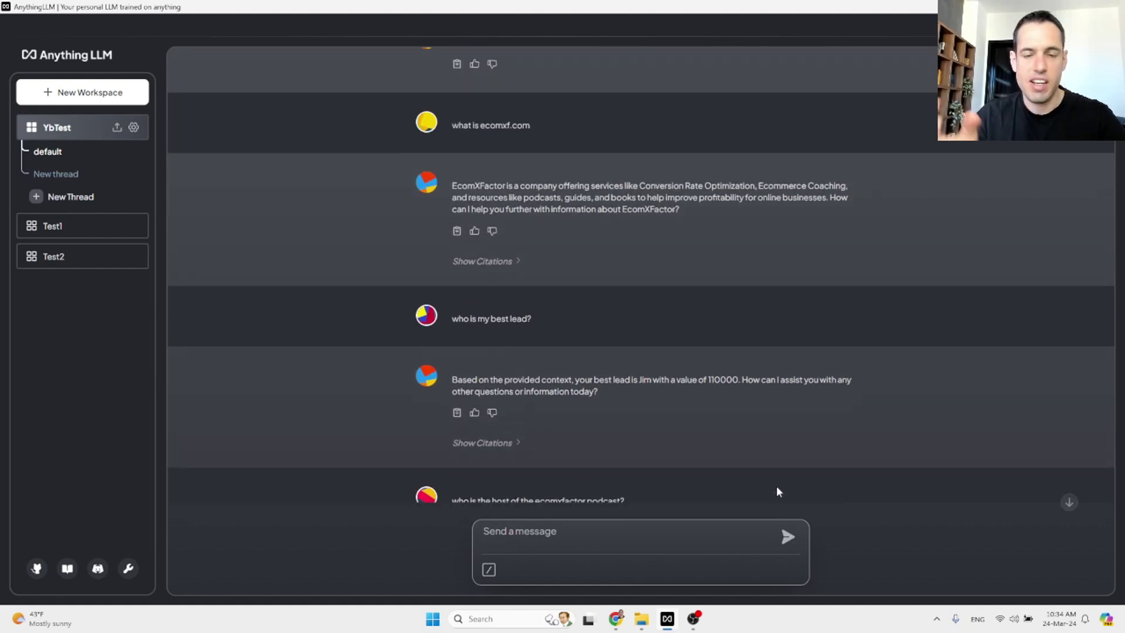
pyautogui.scroll(4, 788, 410)
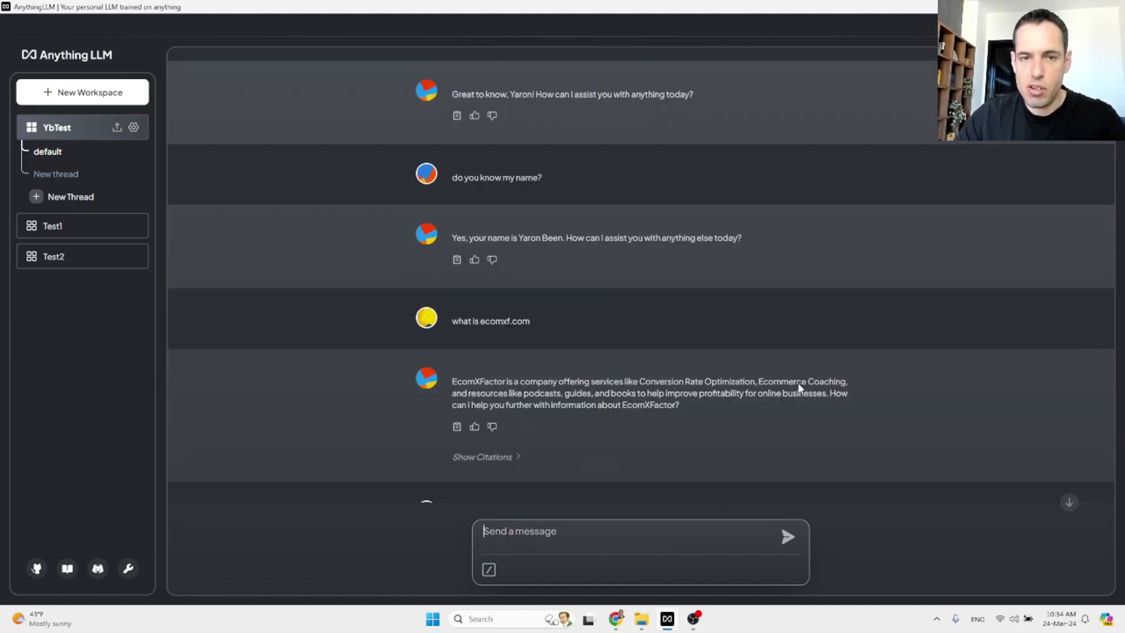
pyautogui.scroll(5, 637, 271)
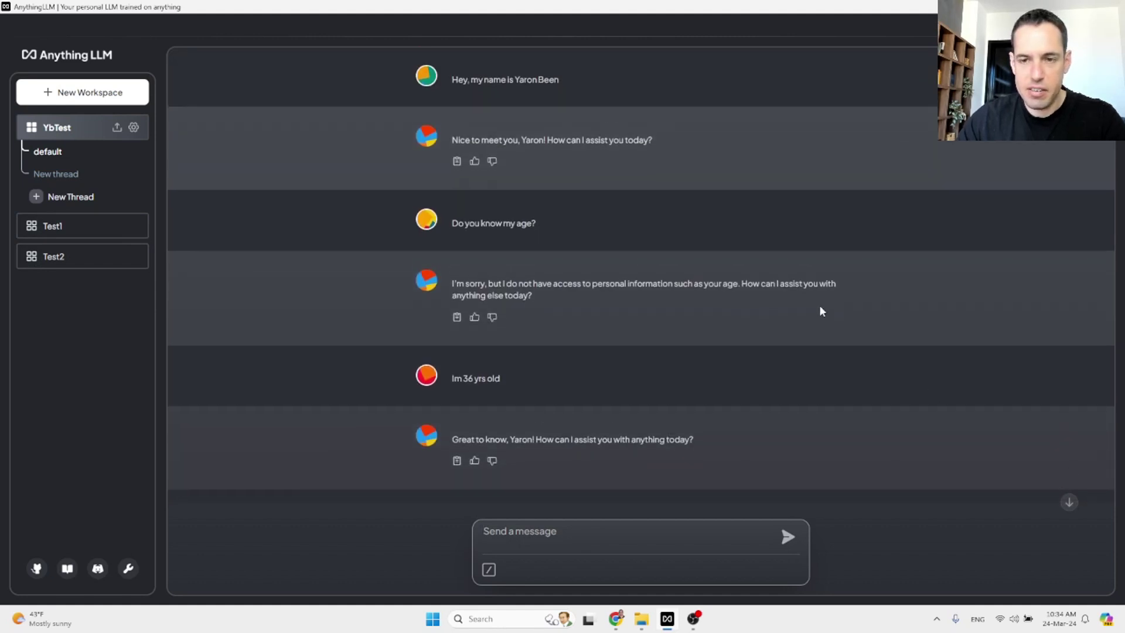
pyautogui.scroll(-1, 819, 311)
pyautogui.scroll(1, 791, 272)
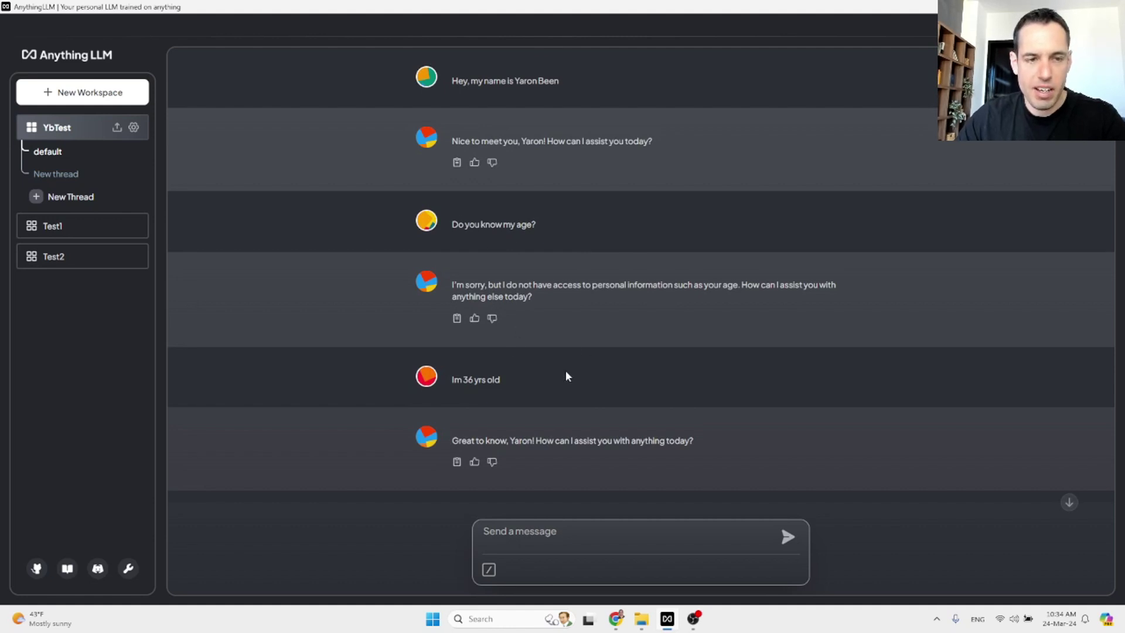
pyautogui.scroll(-3, 243, 297)
# Step: Compare the Test1 workspace's answer about ecomxf.com with the one in the YbTest chat history
pyautogui.click(56, 226)
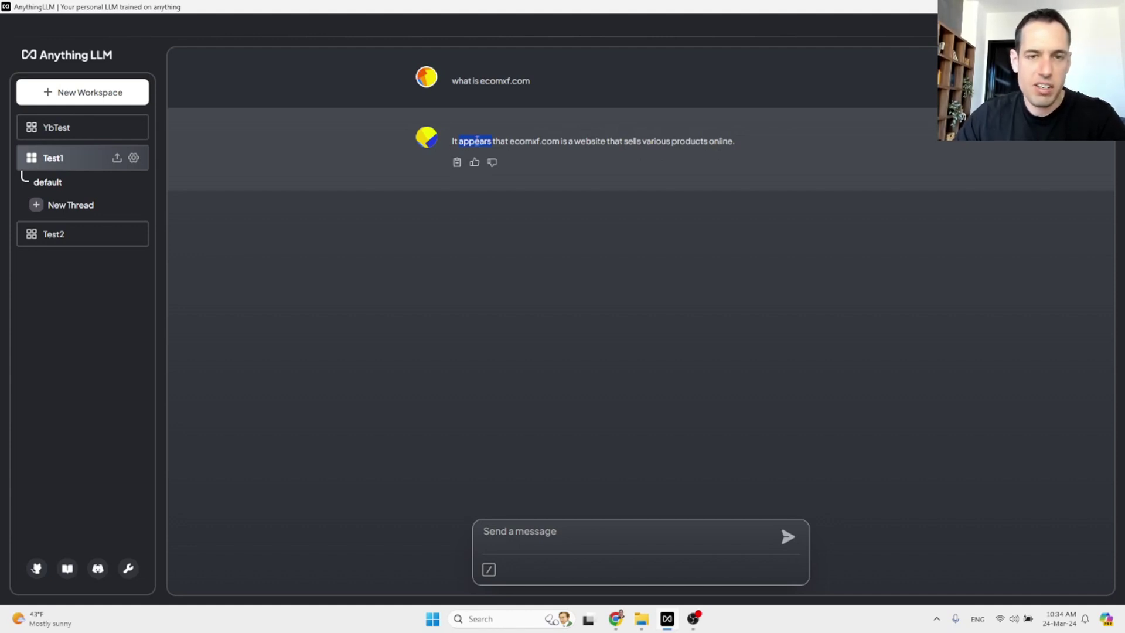
pyautogui.click(64, 135)
pyautogui.scroll(5, 684, 239)
pyautogui.scroll(1, 686, 245)
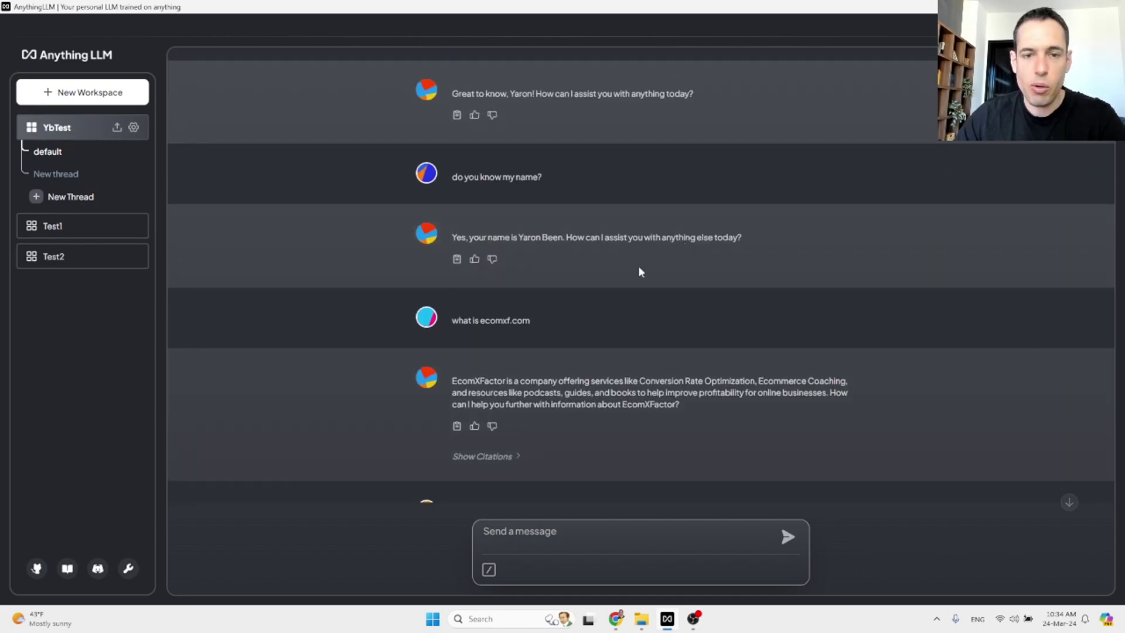
pyautogui.scroll(2, 568, 287)
pyautogui.scroll(1, 539, 387)
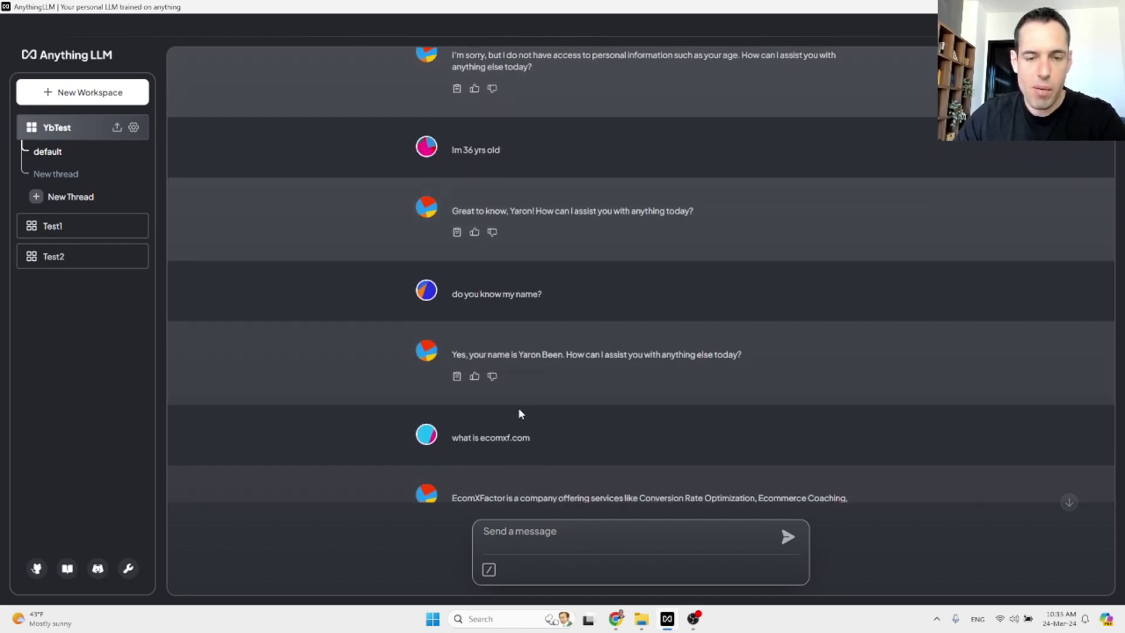
pyautogui.click(117, 128)
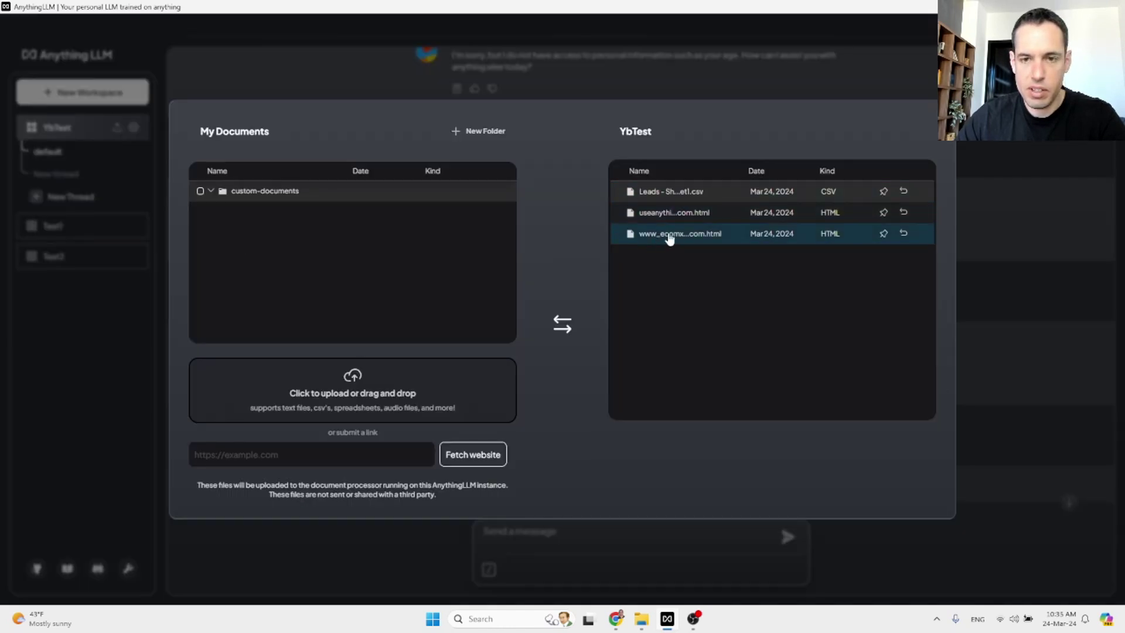
pyautogui.click(328, 452)
pyautogui.write('http:s/')
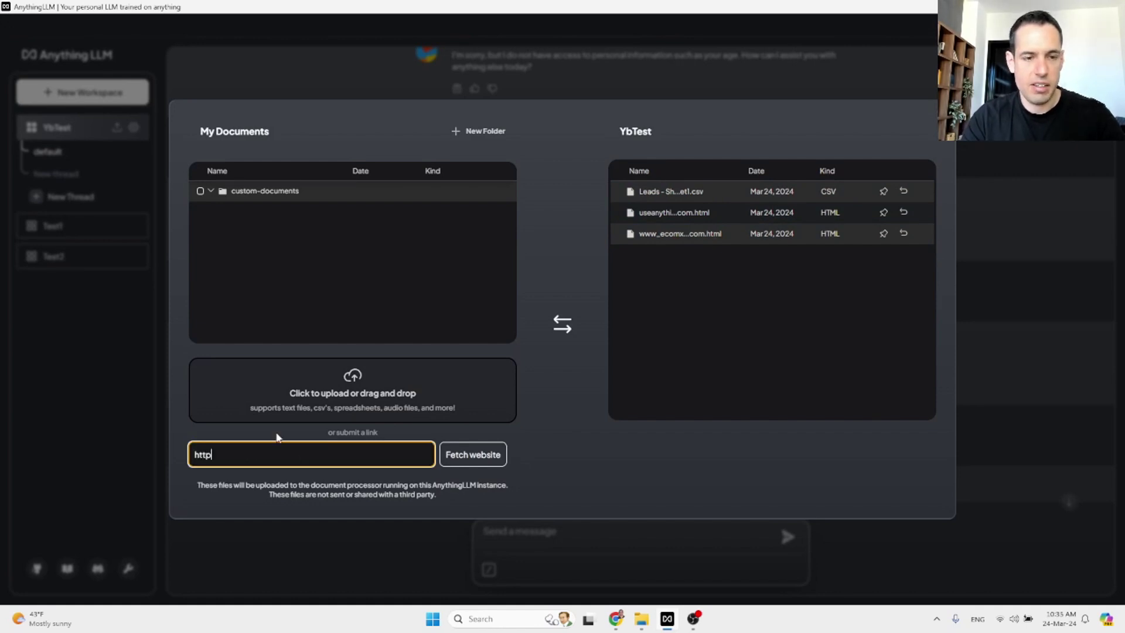
pyautogui.press('BackSpace')
pyautogui.press('BackSpace')
pyautogui.press('BackSpace')
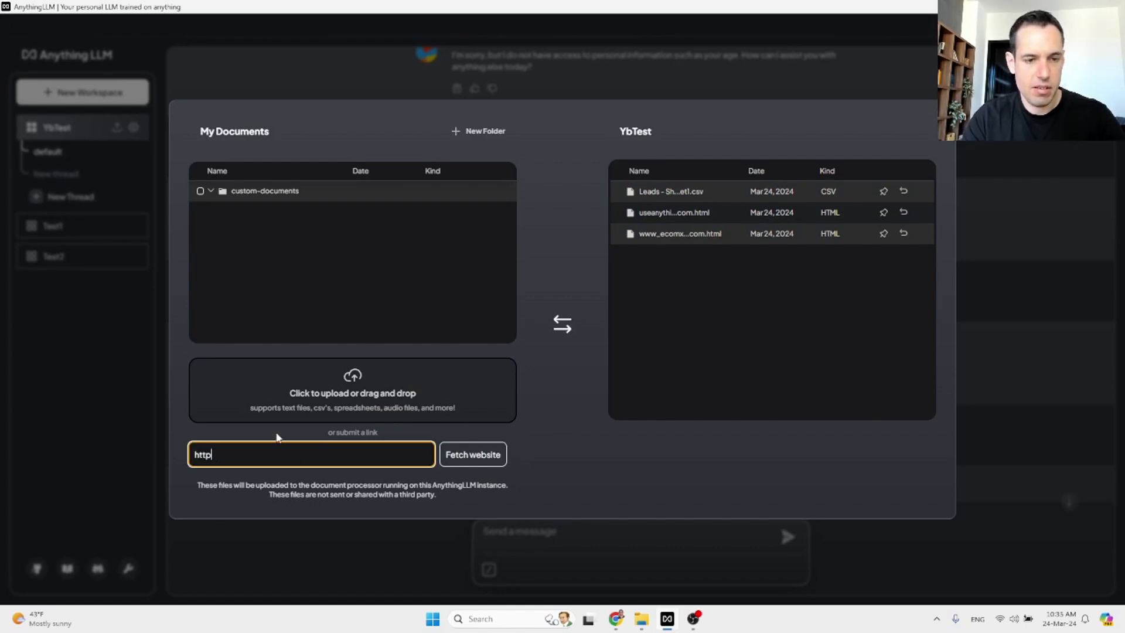
pyautogui.write('s://www.ex')
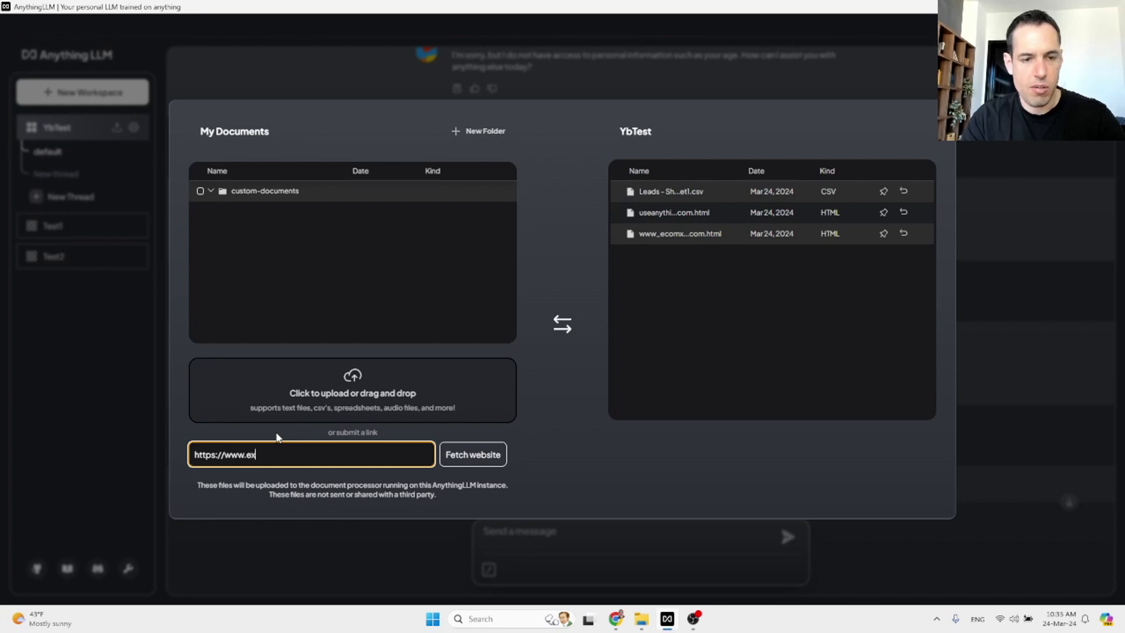
pyautogui.press('BackSpace')
pyautogui.write('comxf.com')
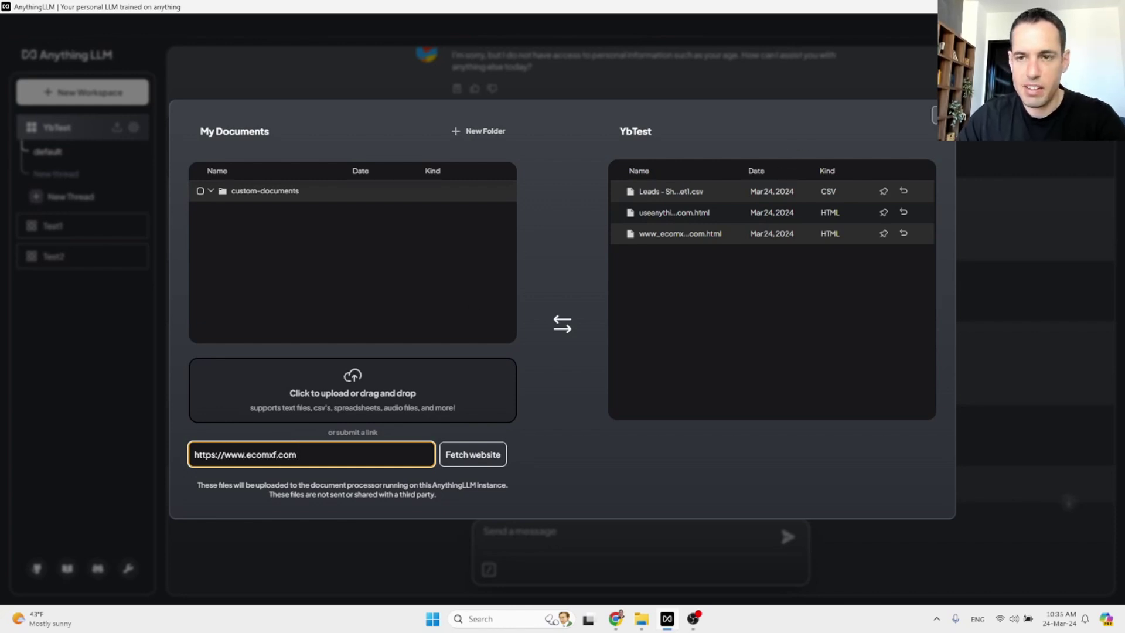
pyautogui.click(973, 134)
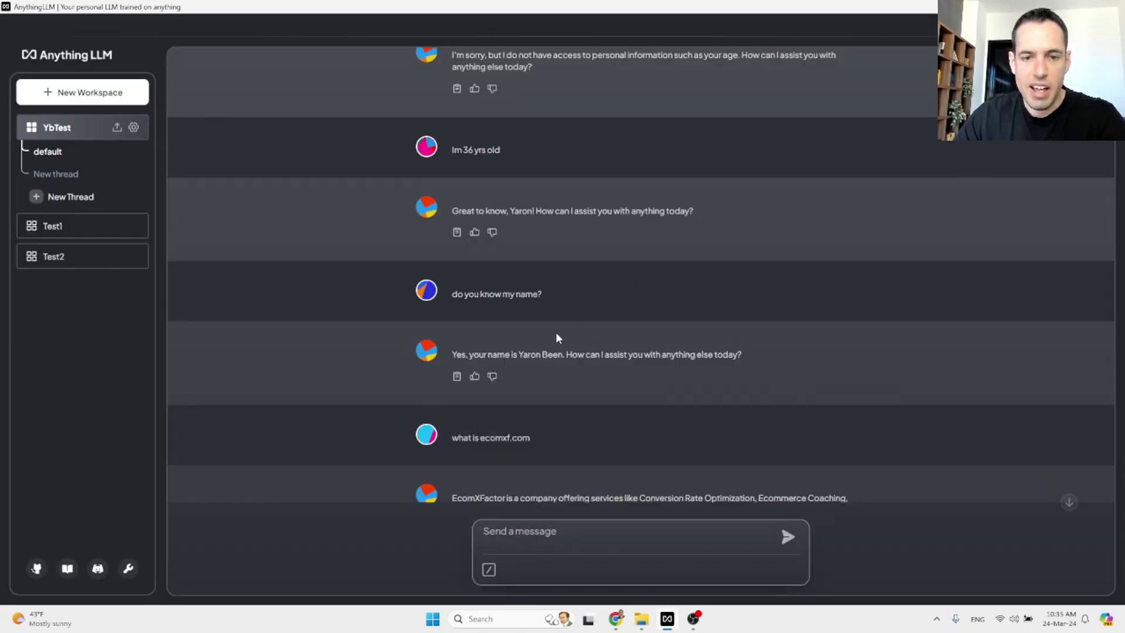
# Step: Review the YbTest chat's answer about ecomxf.com, and expand and collapse its citations
pyautogui.scroll(-2, 539, 407)
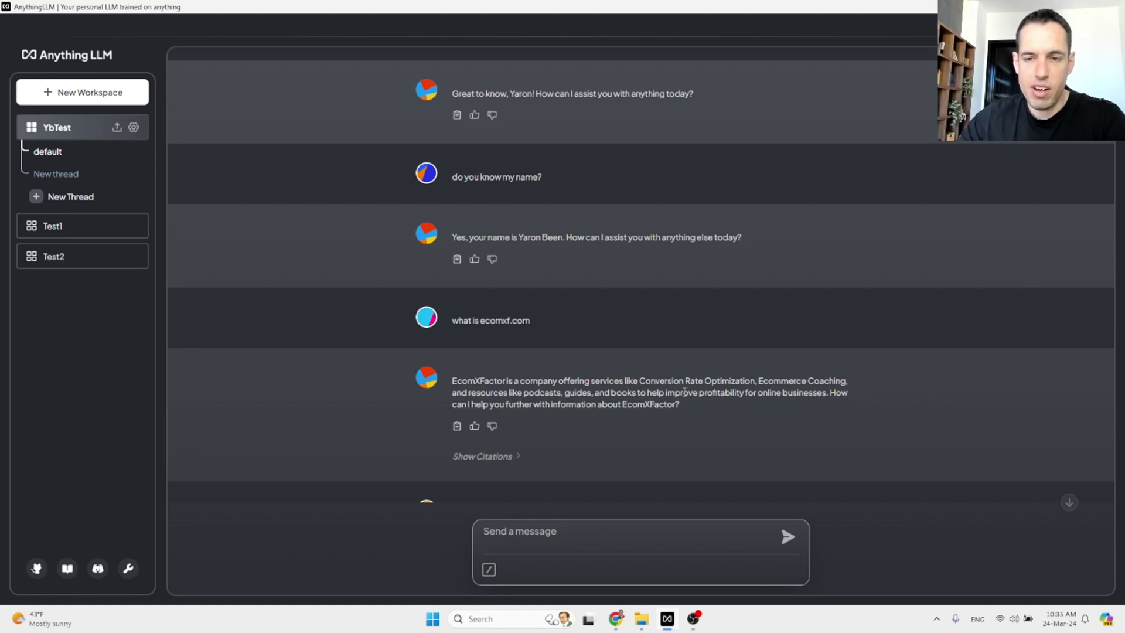
pyautogui.scroll(-2, 684, 391)
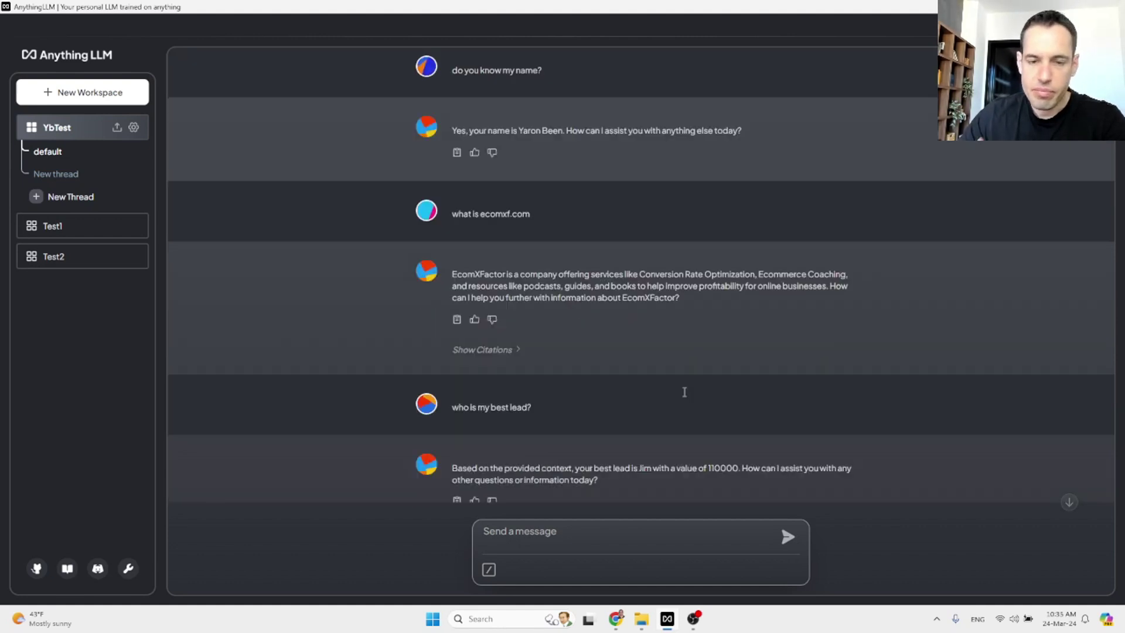
pyautogui.click(513, 346)
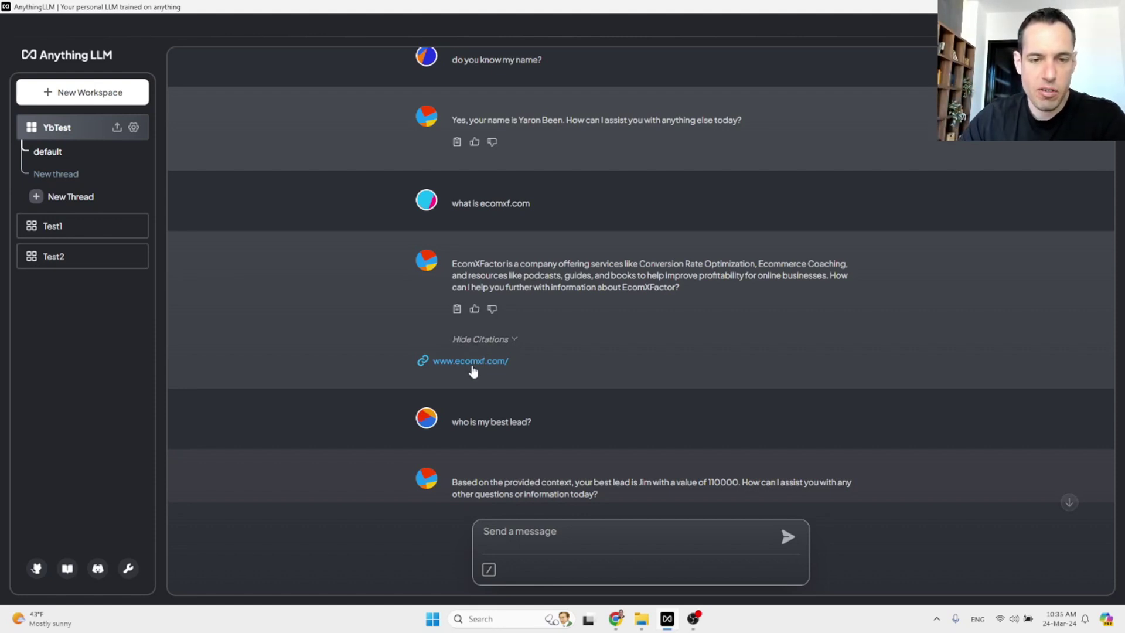
pyautogui.click(497, 341)
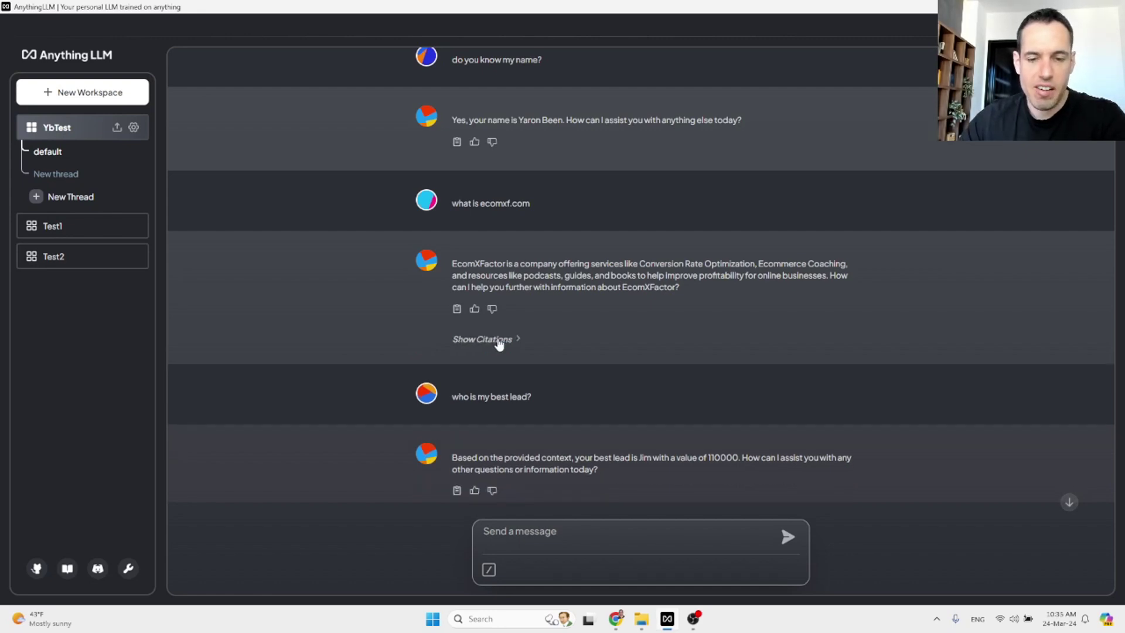
# Step: Switch to the Leads spreadsheet in the Chrome browser and examine its lead data, highlighting cells A1:A5
pyautogui.click(615, 618)
pyautogui.click(444, 10)
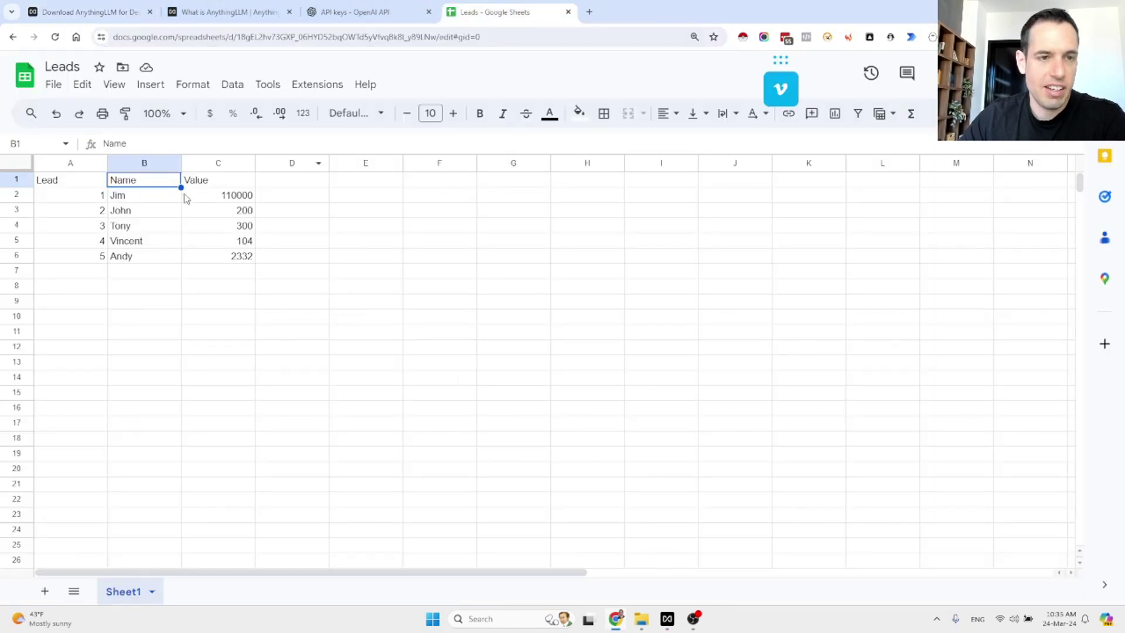
pyautogui.moveTo(84, 185); pyautogui.dragTo(88, 242)
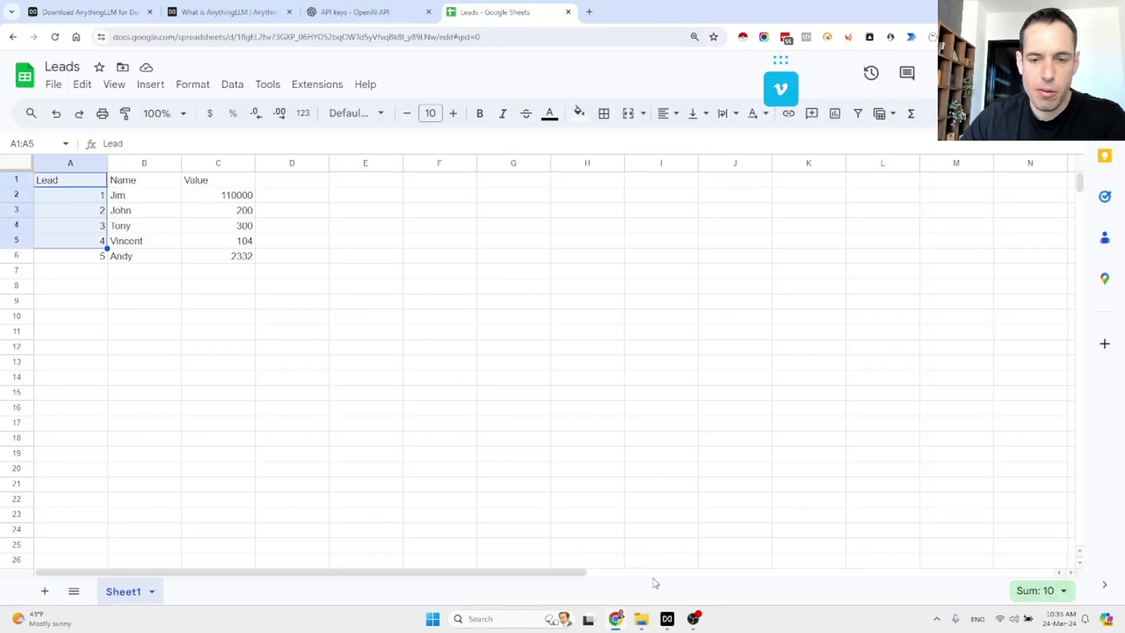
pyautogui.moveTo(693, 620)
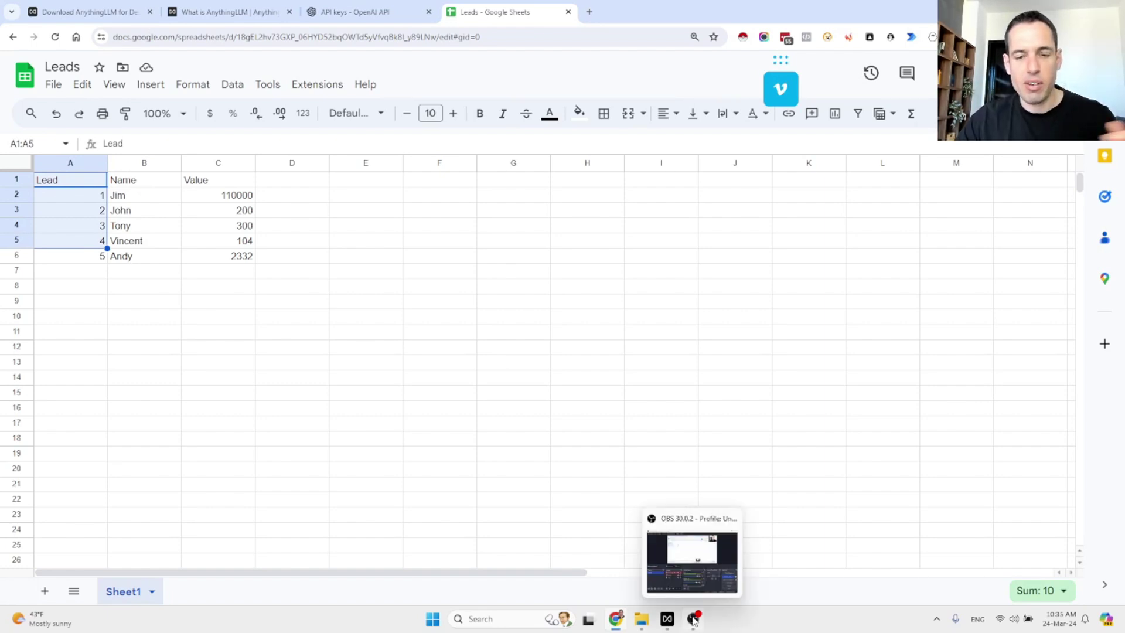
# Step: Return to AnythingLLM, check the Leads CSV among the YbTest workspace documents, and close the document manager
pyautogui.click(667, 619)
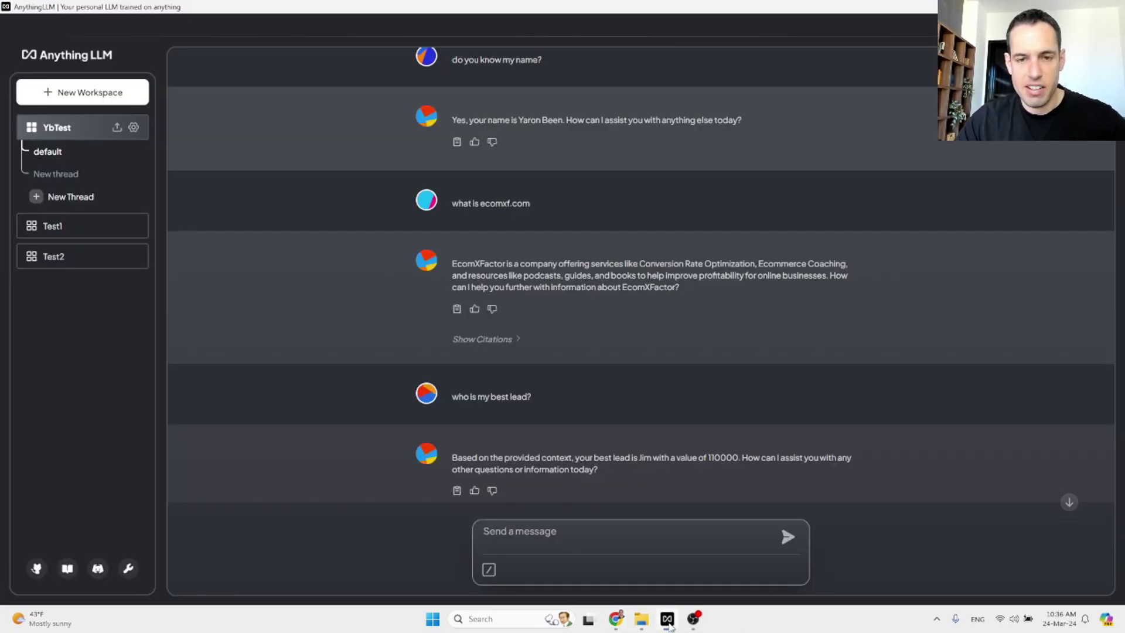
pyautogui.click(117, 127)
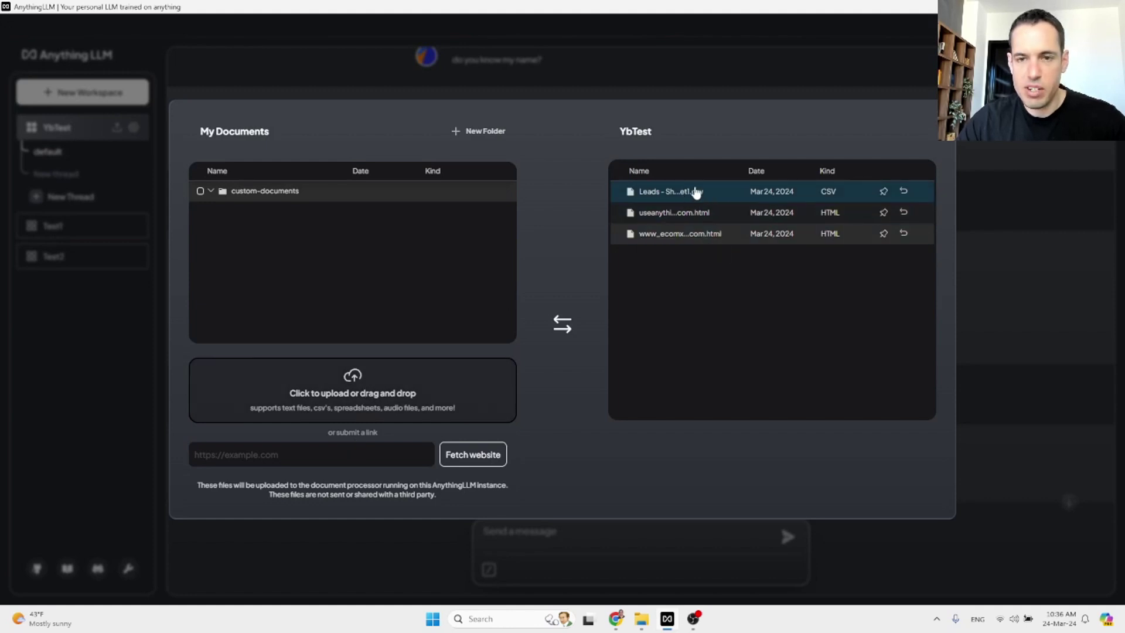
pyautogui.click(937, 114)
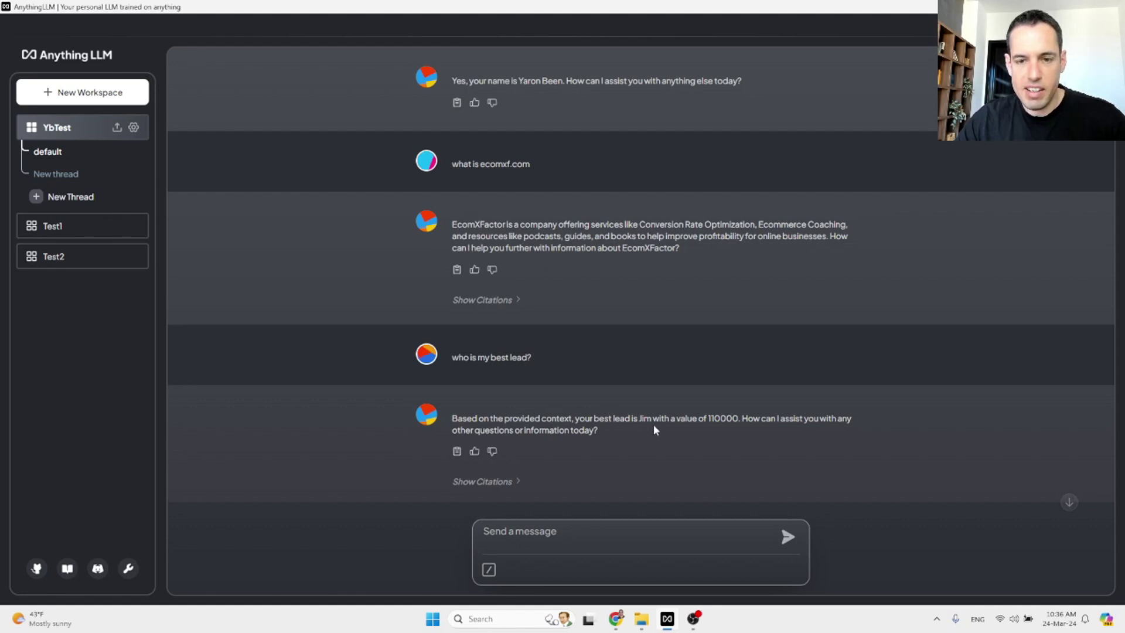
# Step: Compare the best lead's value in the chat answer with the first lead's value in the Leads spreadsheet, and return to the chat
pyautogui.tripleClick(718, 416)
pyautogui.click(717, 414)
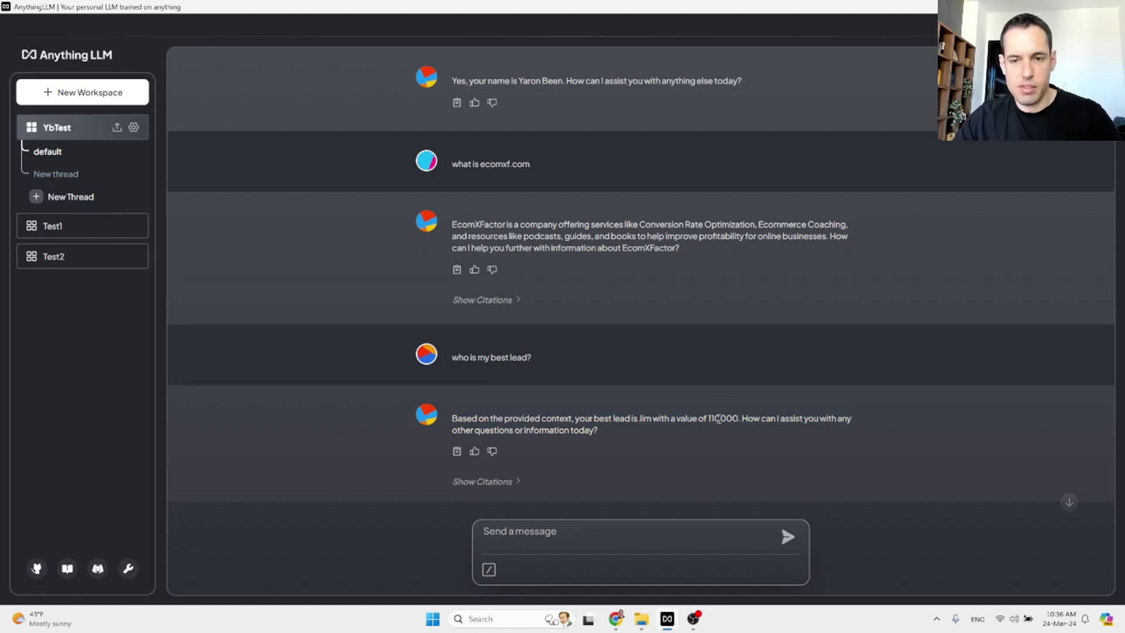
pyautogui.moveTo(722, 415); pyautogui.dragTo(709, 414)
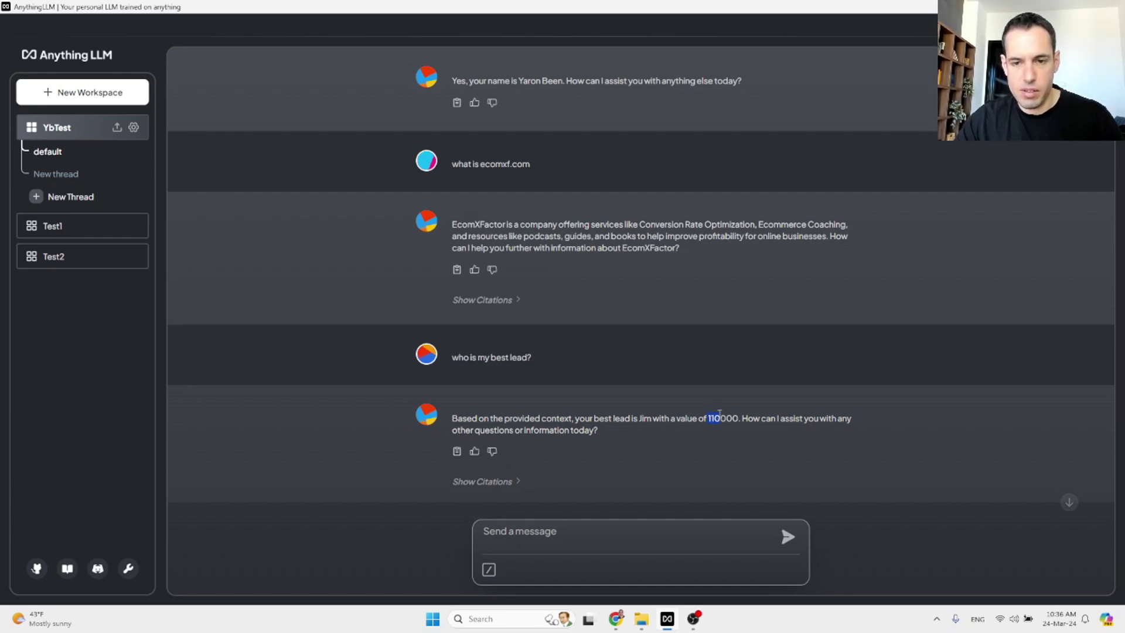
pyautogui.hotkey('alt', 'Tab')
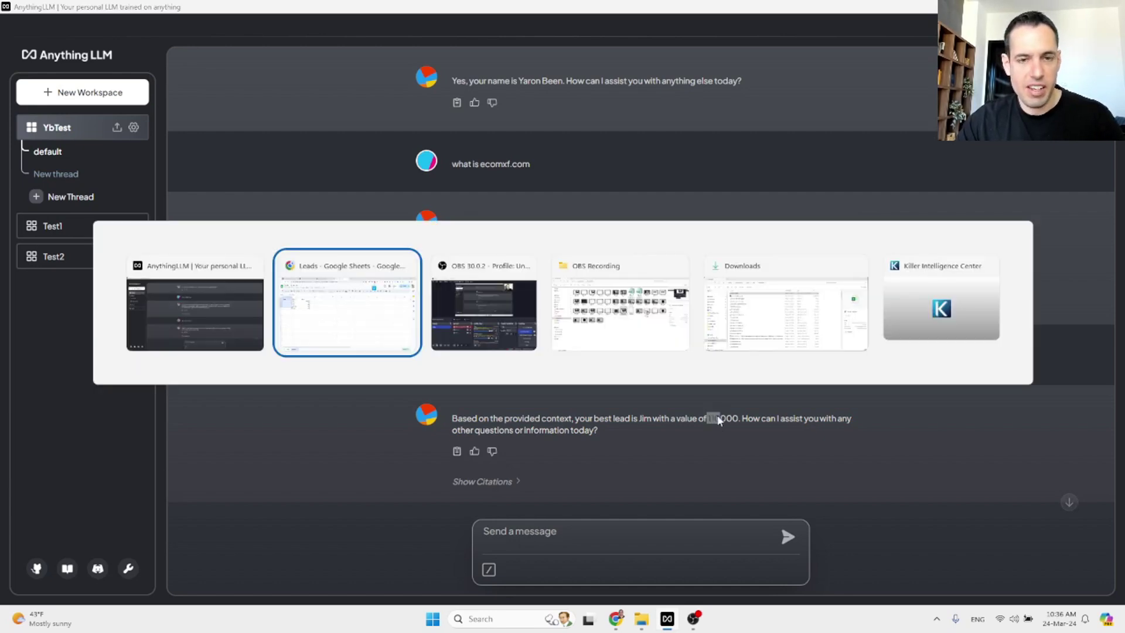
pyautogui.click(220, 195)
pyautogui.hotkey('alt', 'Tab')
# Step: Review the final YbTest chat question and answer about the host of the ecomxfactor podcast
pyautogui.scroll(1, 630, 447)
pyautogui.scroll(-3, 630, 448)
pyautogui.scroll(1, 619, 422)
pyautogui.scroll(-2, 614, 425)
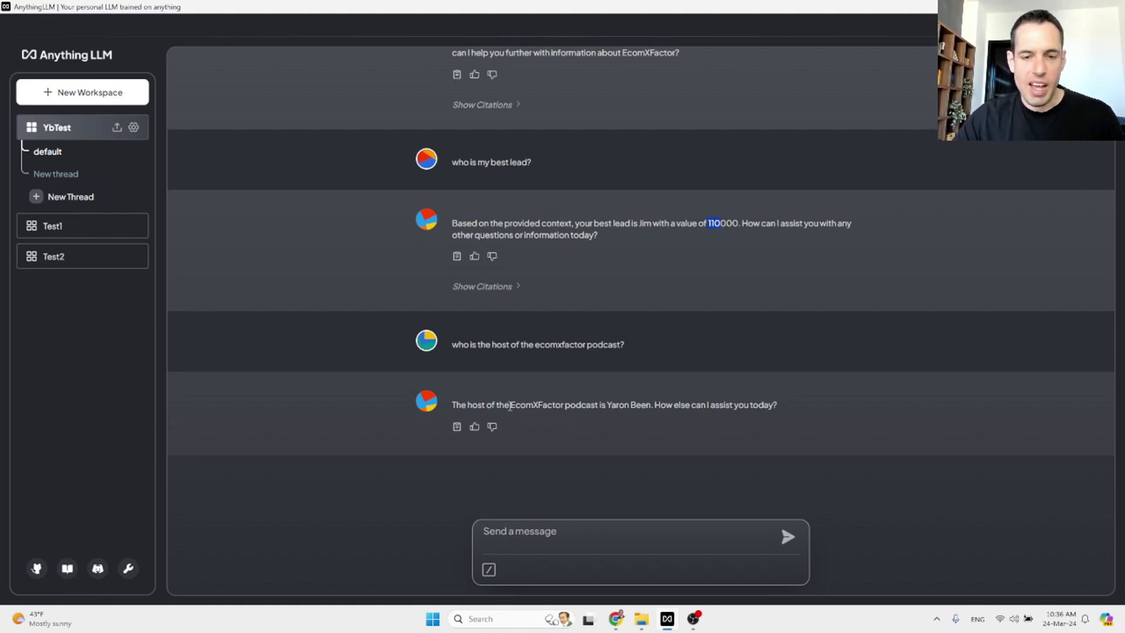
# Step: Show the chat's available slash commands, and dismiss the list by returning to the message field
pyautogui.click(489, 571)
pyautogui.click(489, 571)
pyautogui.click(489, 571)
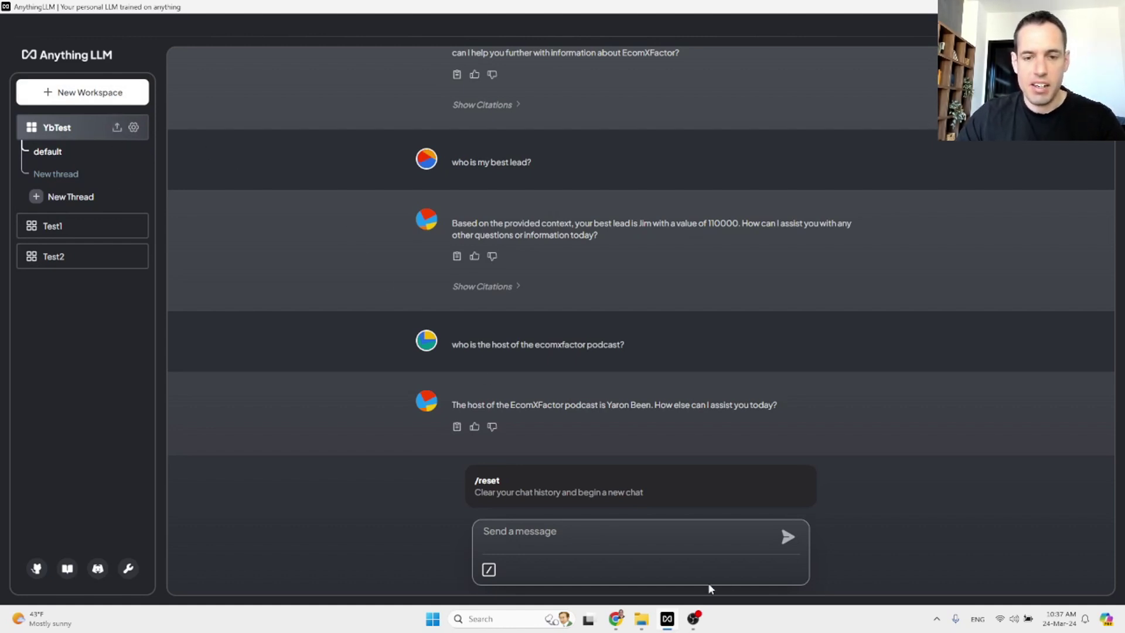
pyautogui.click(630, 539)
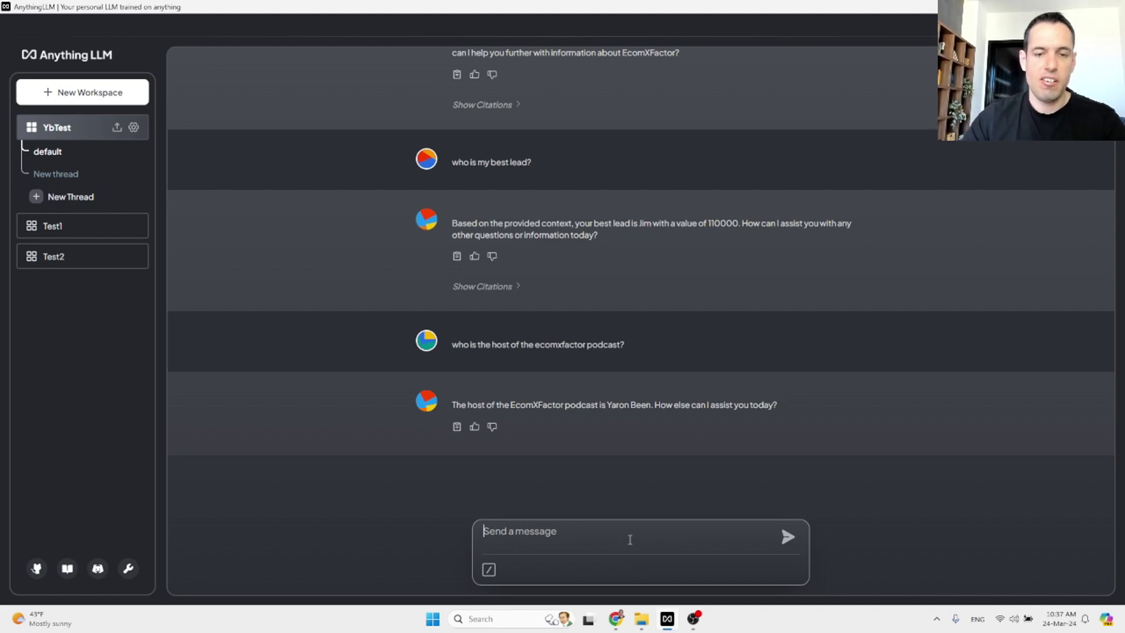